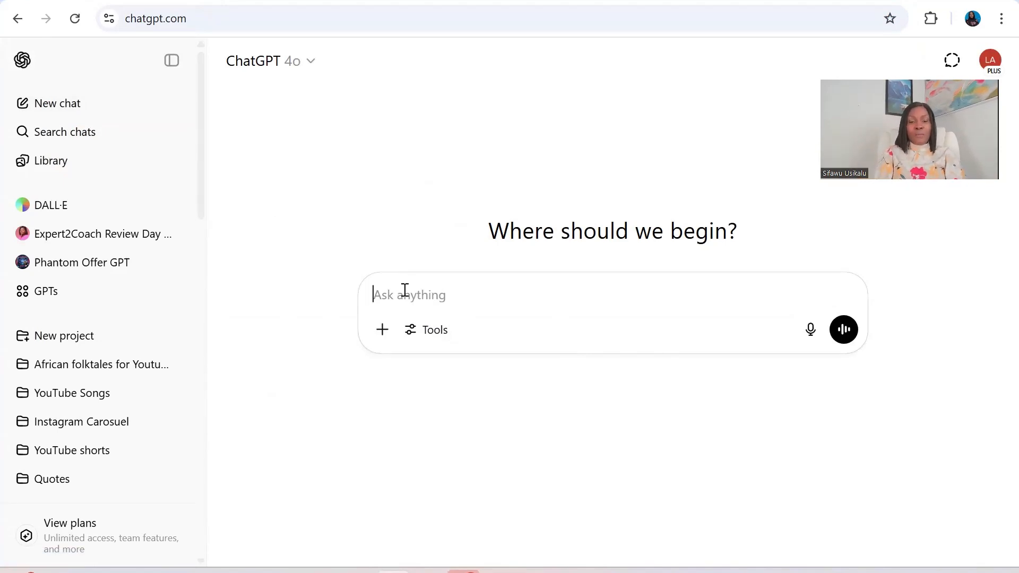
Step: Ask ChatGPT to write 50 inspirational quotes for Instagram content in CSV format, making them simple, relatable and SEO friendly
{"action": "type", "text": "write"}
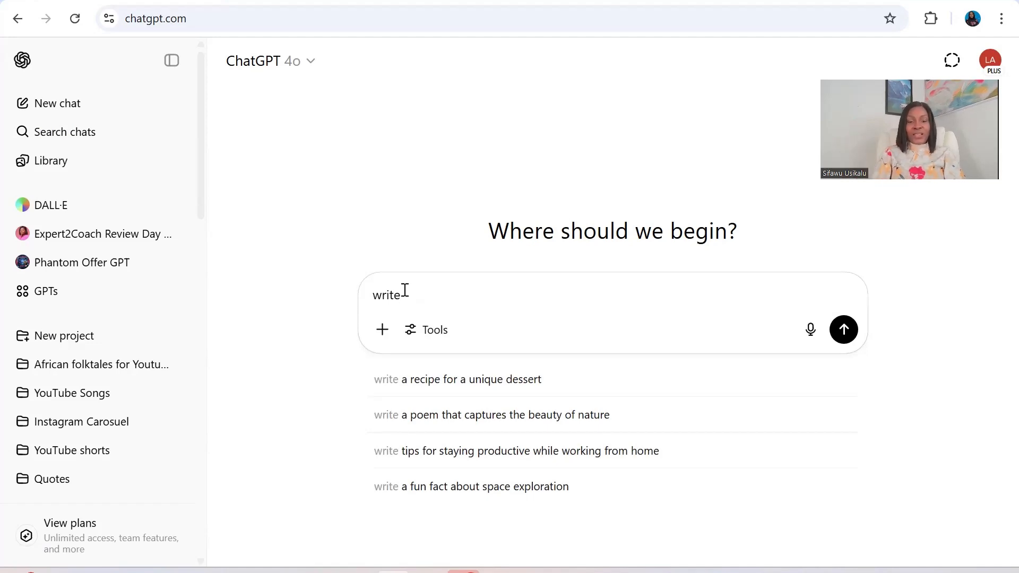
{"action": "type", "text": "50 i"}
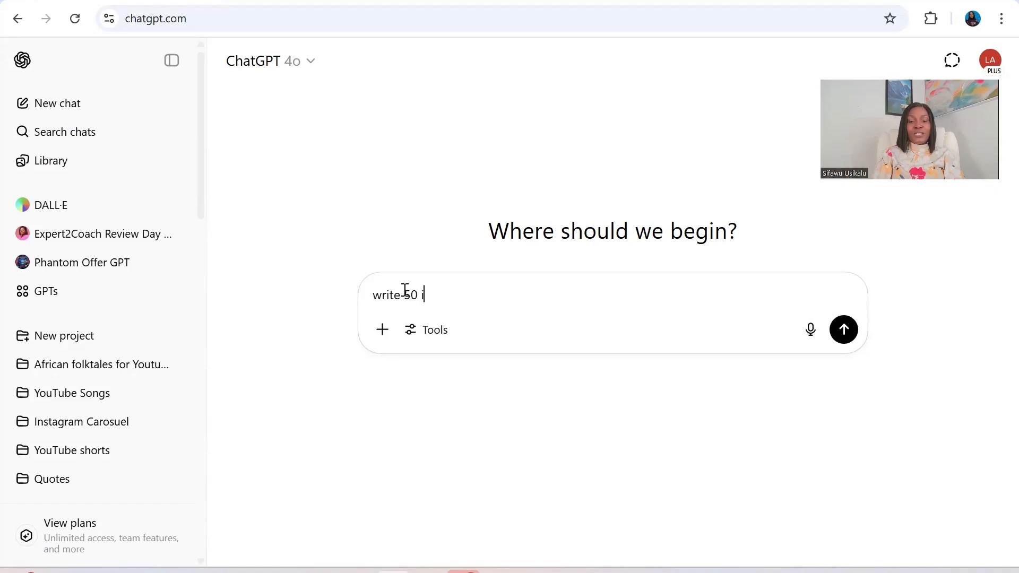
{"action": "type", "text": "nspiration l quotes I can use for my ins"}
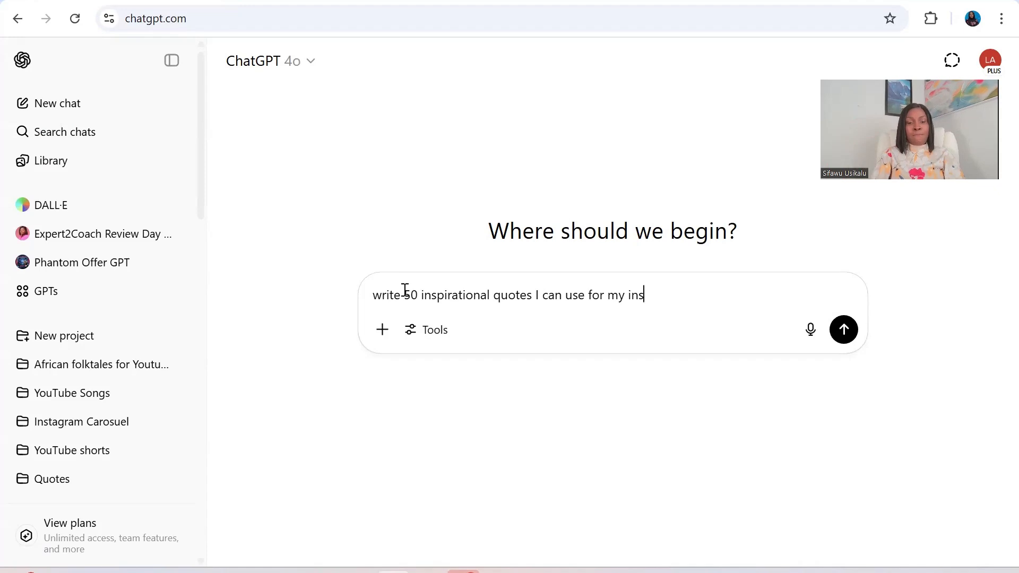
{"action": "type", "text": "tagr"}
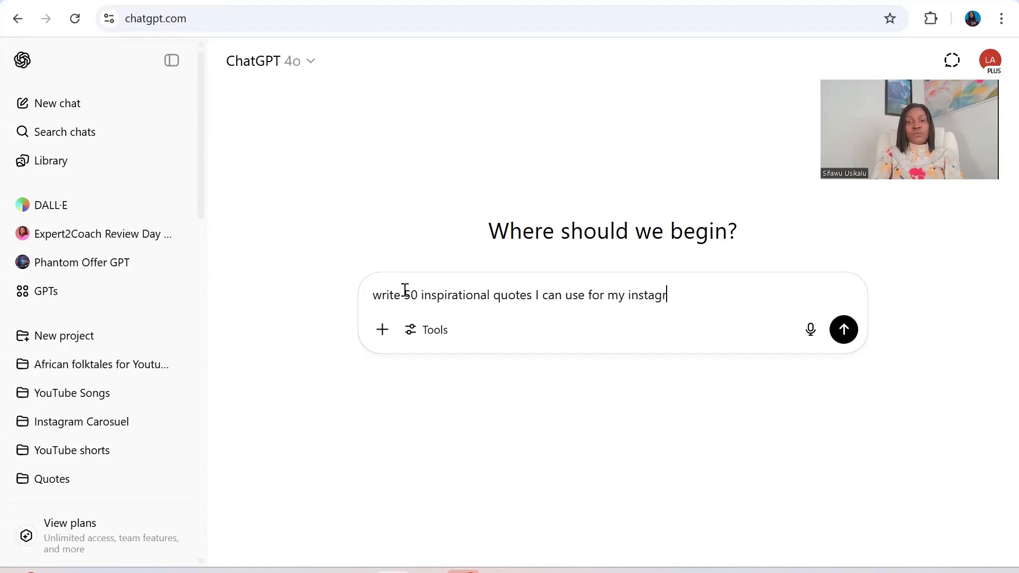
{"action": "type", "text": "anm content"}
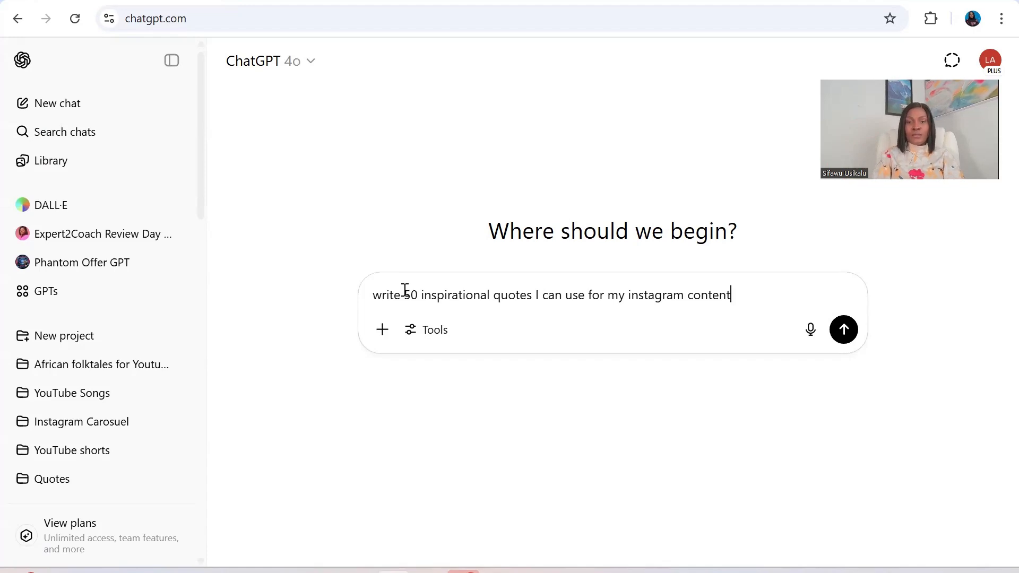
{"action": "type", "text": ". I"}
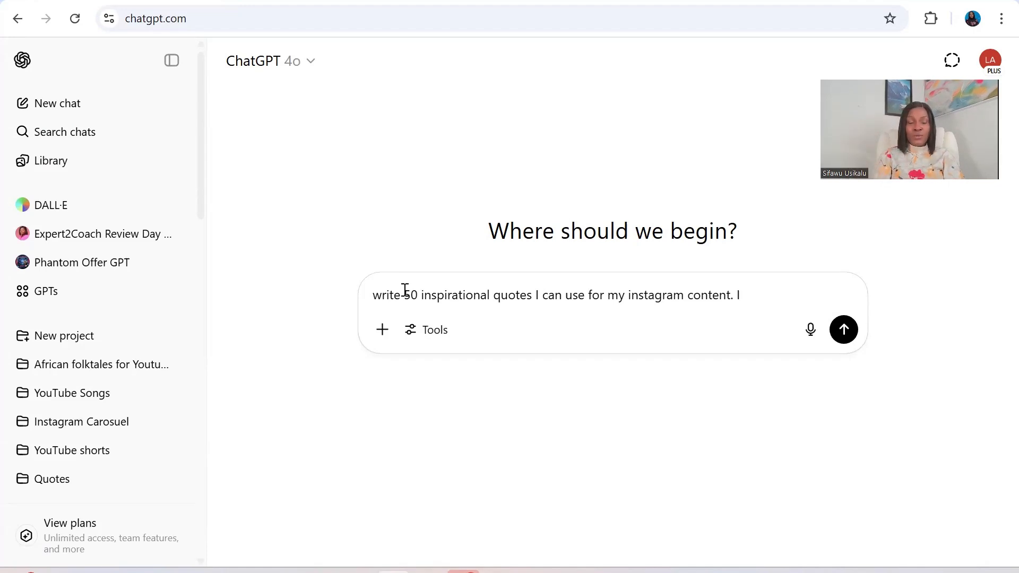
{"action": "type", "text": " want th"}
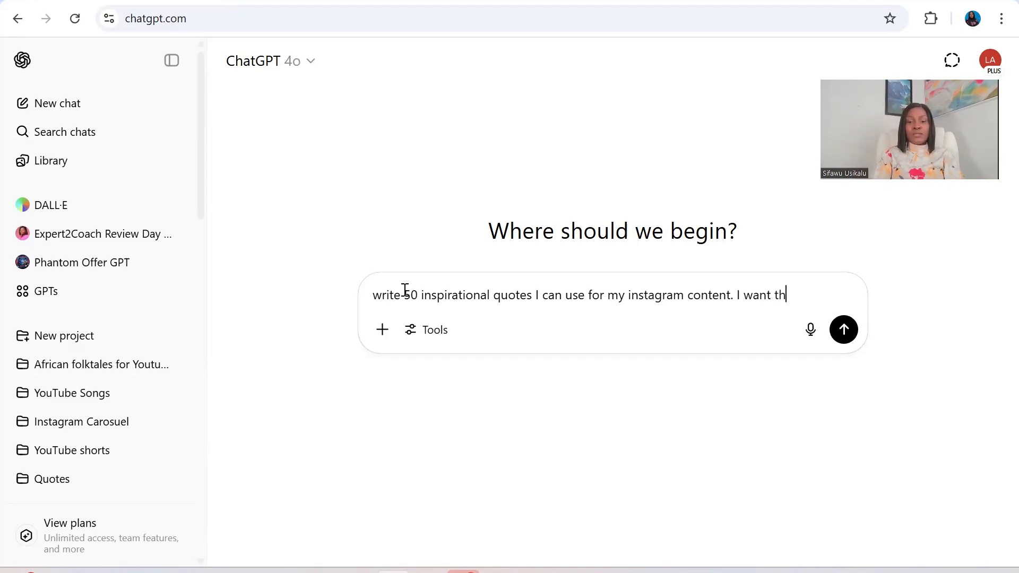
{"action": "type", "text": "is in CS"}
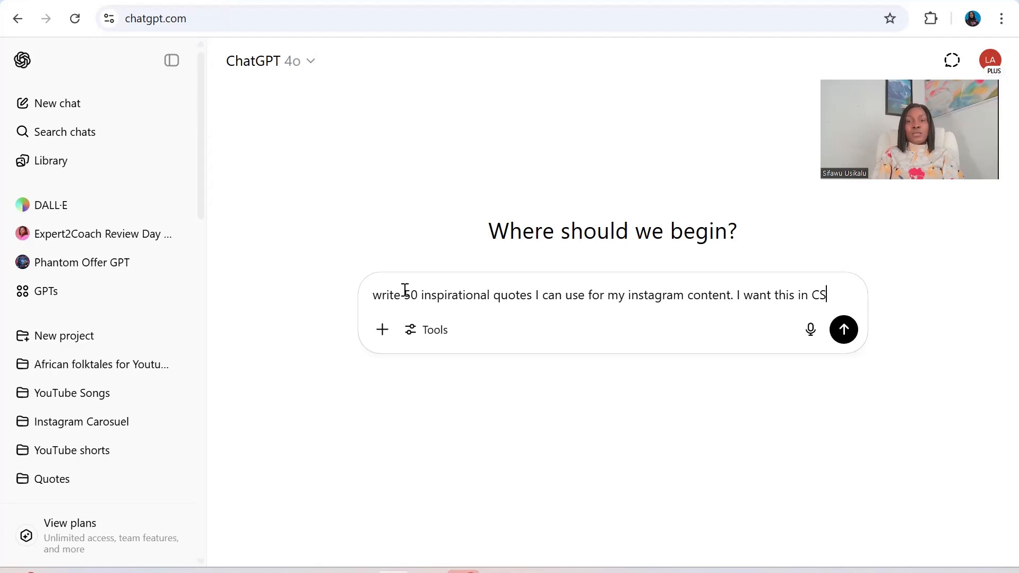
{"action": "type", "text": "V format"}
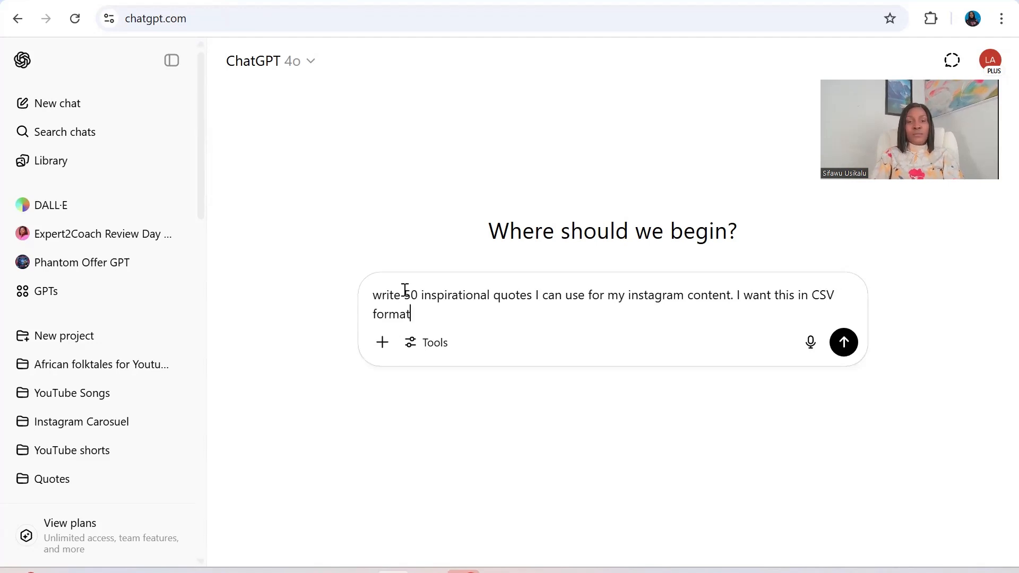
{"action": "type", "text": ". Make"}
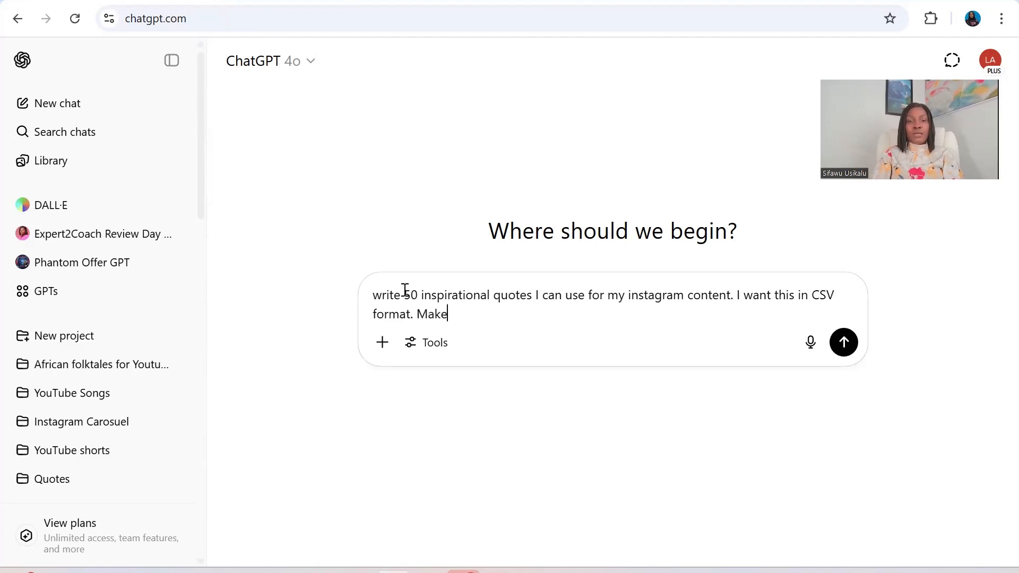
{"action": "type", "text": " simple, relation"}
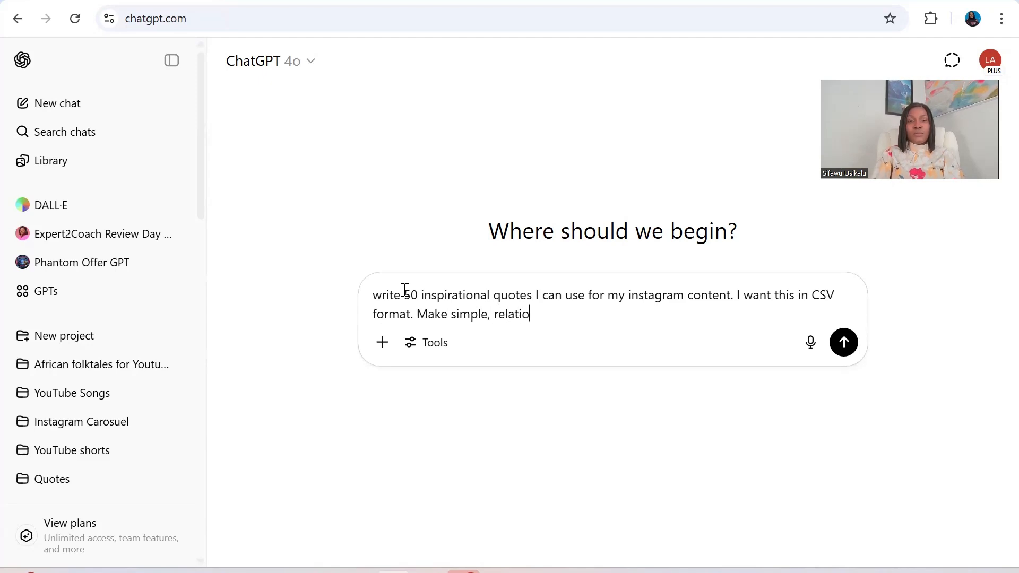
{"action": "key", "text": "BackSpace"}
{"action": "type", "text": "able "}
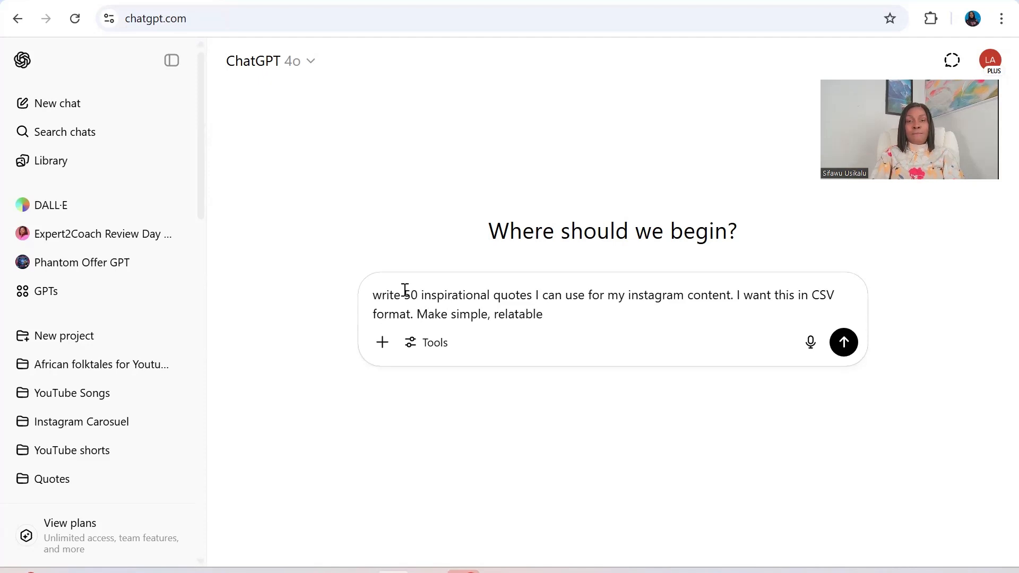
{"action": "type", "text": "and seo friendly"}
{"action": "key", "text": "Return"}
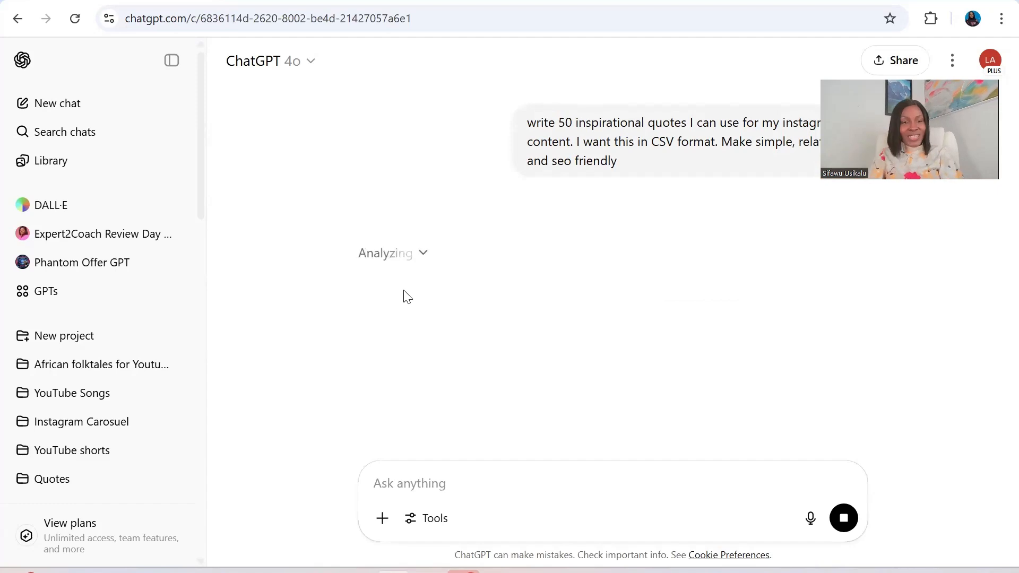
Step: Open the existing untitled Canva video design in a new browser tab
{"action": "left_click", "coordinate": [241, 1]}
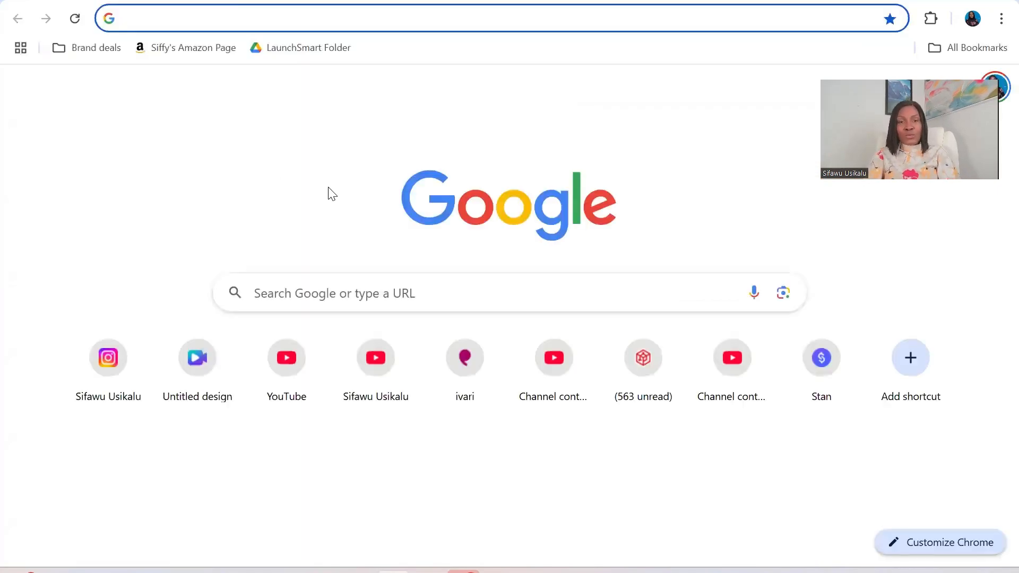
{"action": "type", "text": "can"}
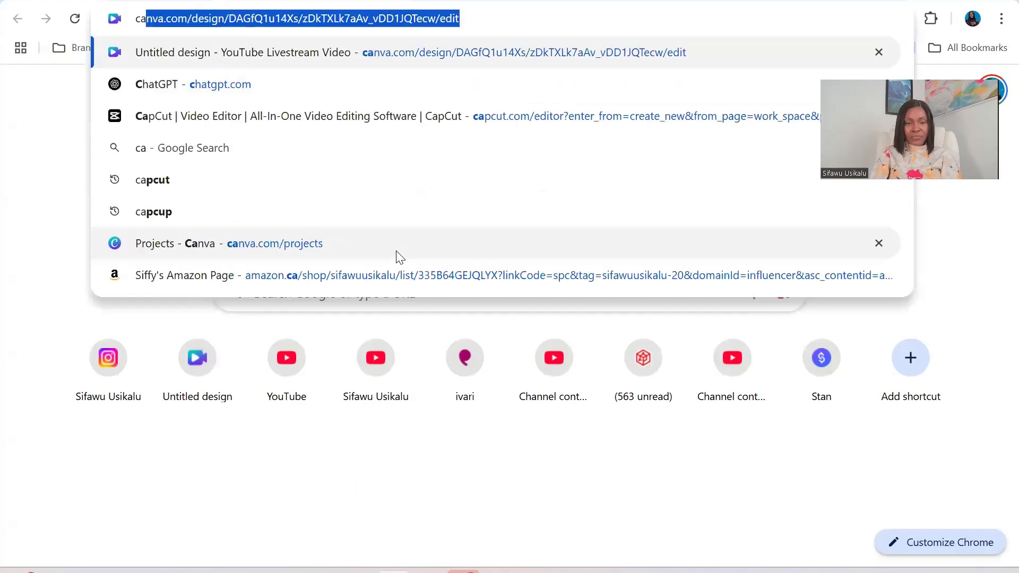
{"action": "key", "text": "Return"}
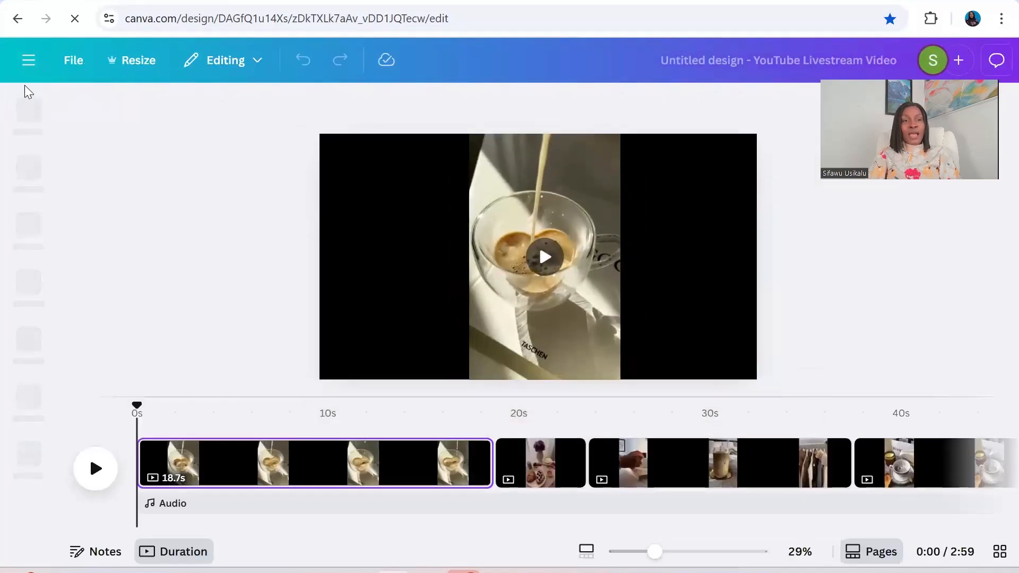
Step: Create a new blank Instagram Post (4:5) design in Canva
{"action": "left_click", "coordinate": [27, 125]}
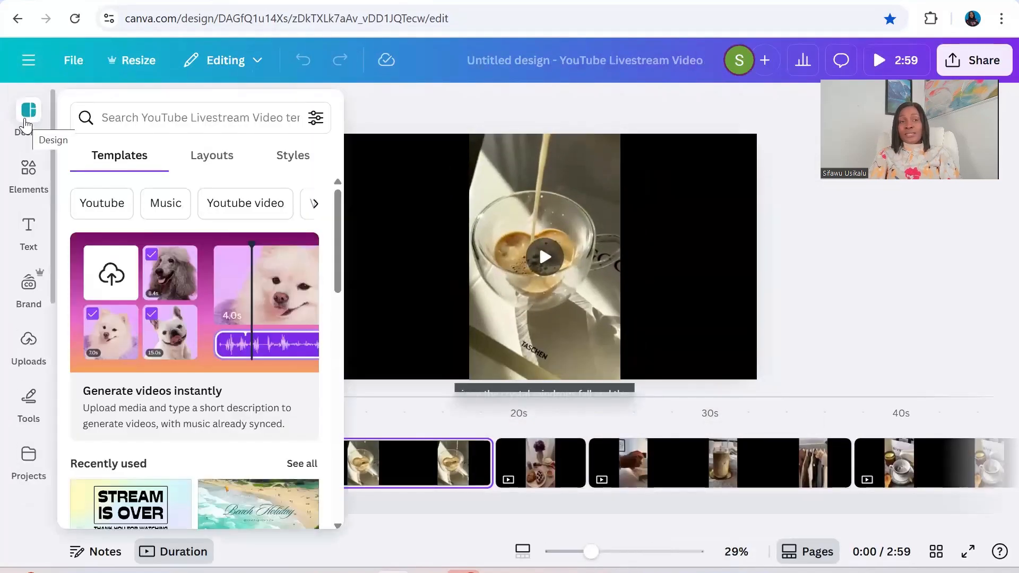
{"action": "left_click", "coordinate": [30, 60]}
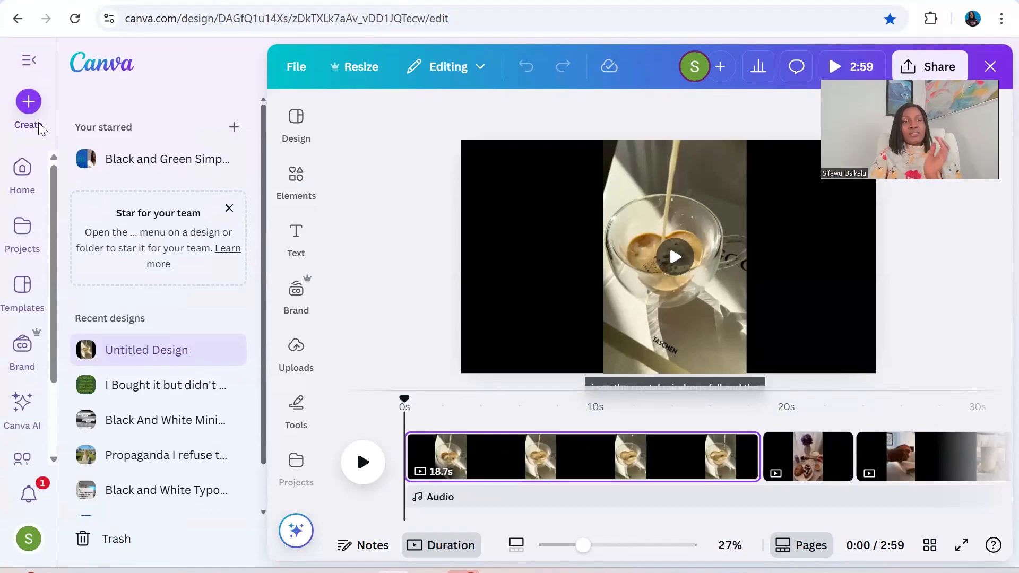
{"action": "left_click", "coordinate": [28, 101]}
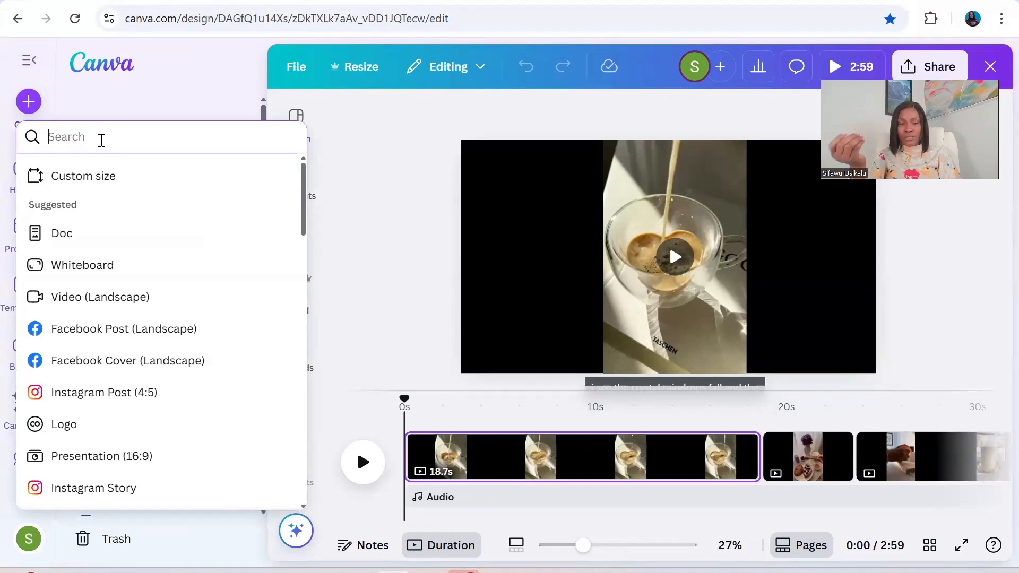
{"action": "type", "text": "insta"}
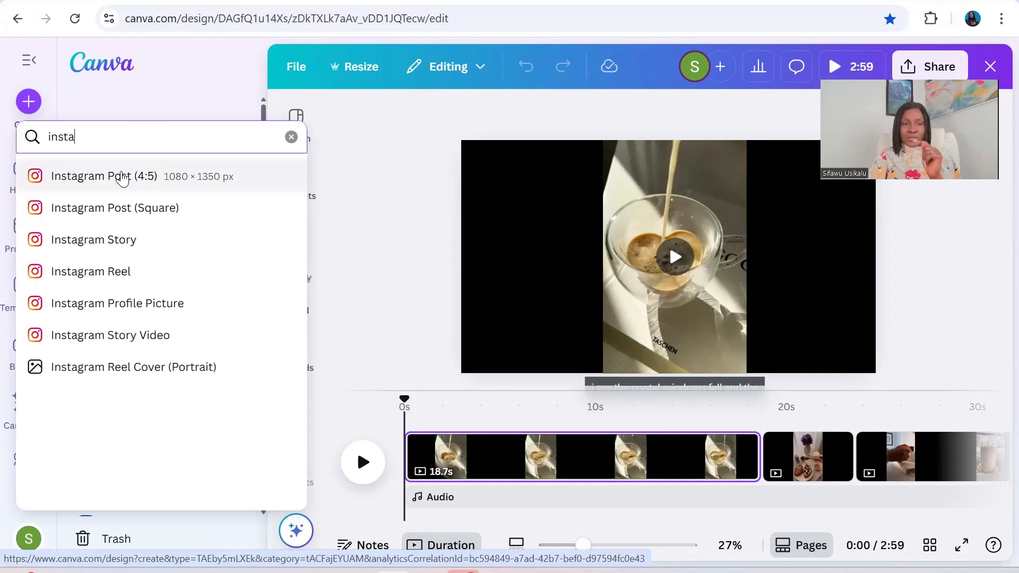
{"action": "left_click", "coordinate": [123, 178]}
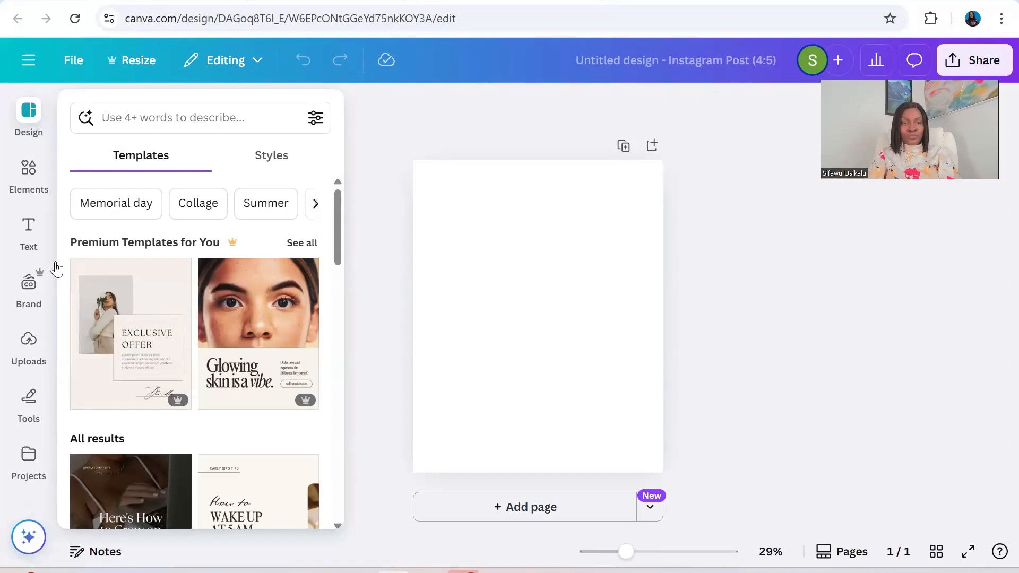
{"action": "left_click", "coordinate": [30, 169]}
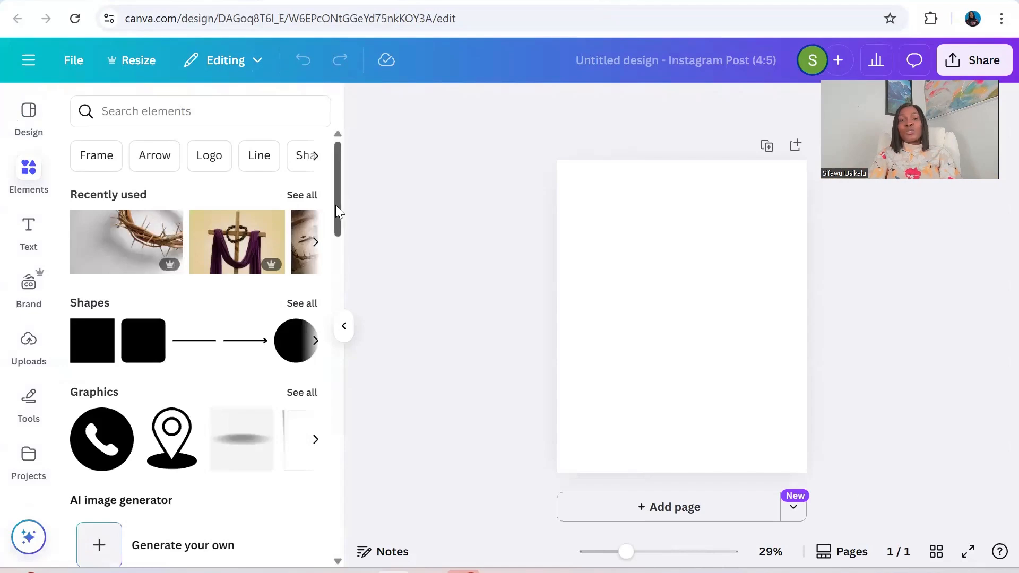
{"action": "left_click_drag", "start_coordinate": [338, 216], "coordinate": [349, 370]}
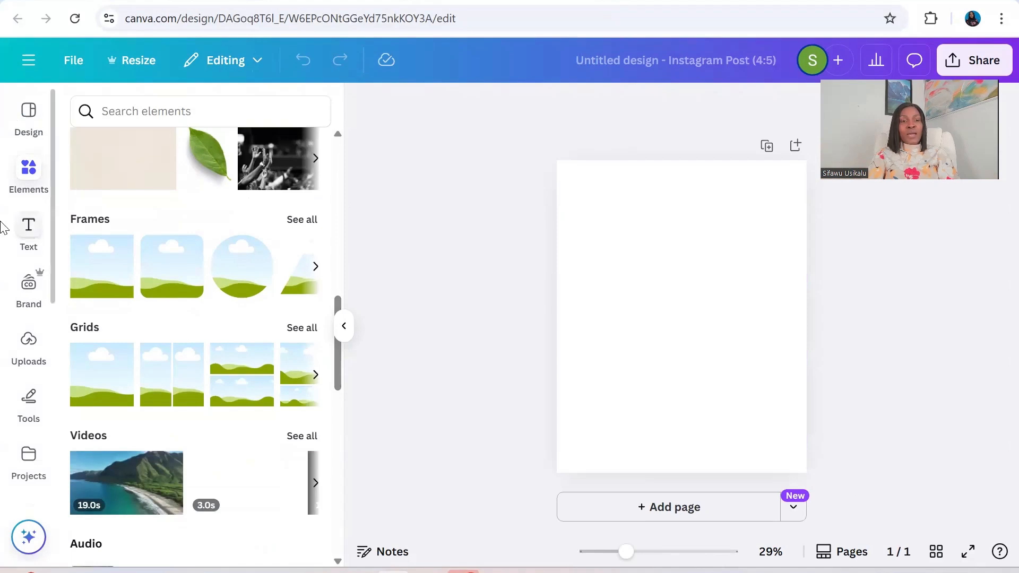
Step: Add a plain text box to the blank Instagram post page
{"action": "left_click", "coordinate": [30, 228]}
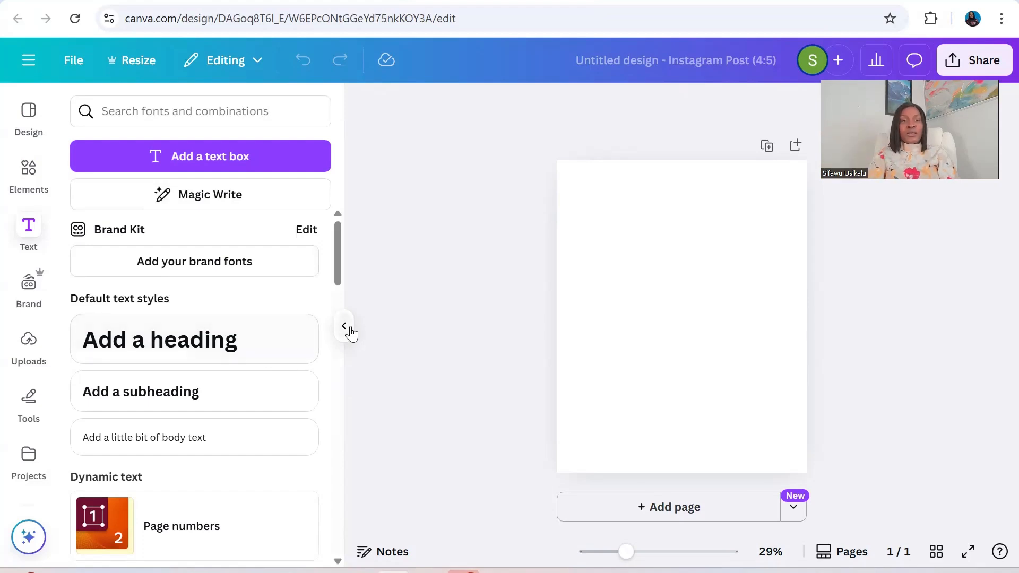
{"action": "left_click_drag", "start_coordinate": [337, 255], "coordinate": [336, 259]}
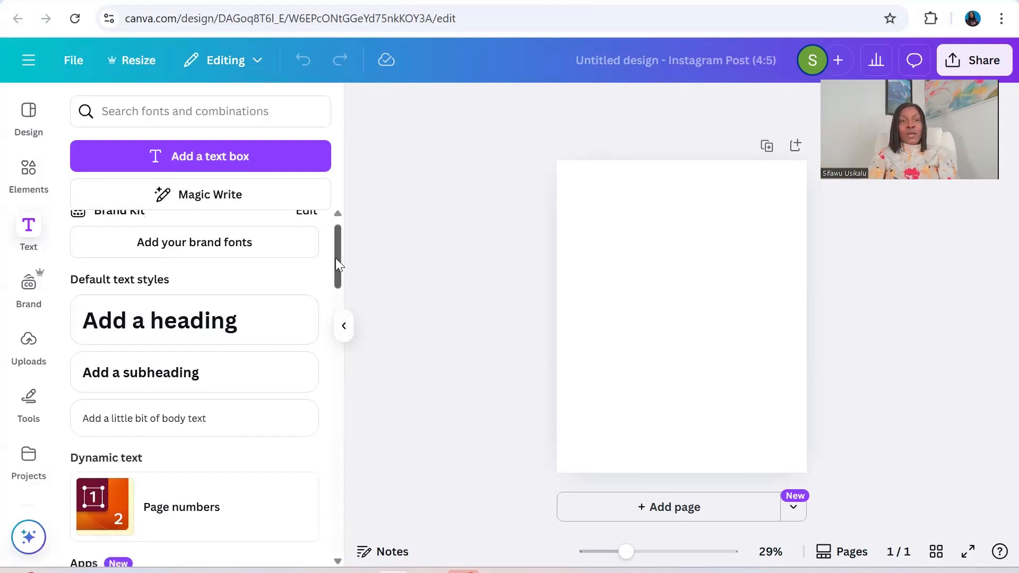
{"action": "left_click", "coordinate": [211, 167]}
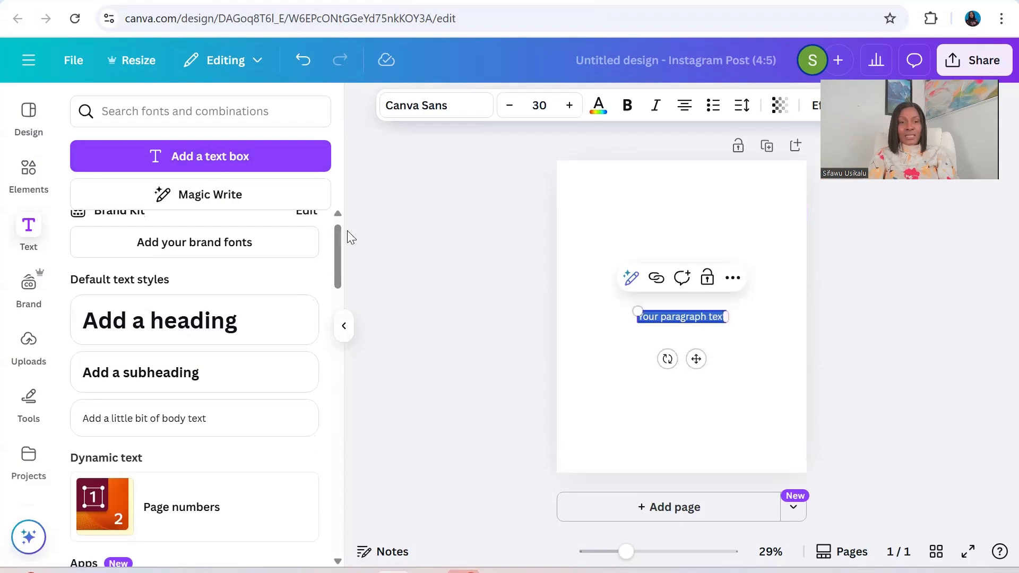
Step: Add the recently used gold "GOLDEN HOUR" text style and move it to the upper part of the page, above the paragraph text
{"action": "left_click_drag", "start_coordinate": [334, 242], "coordinate": [338, 310]}
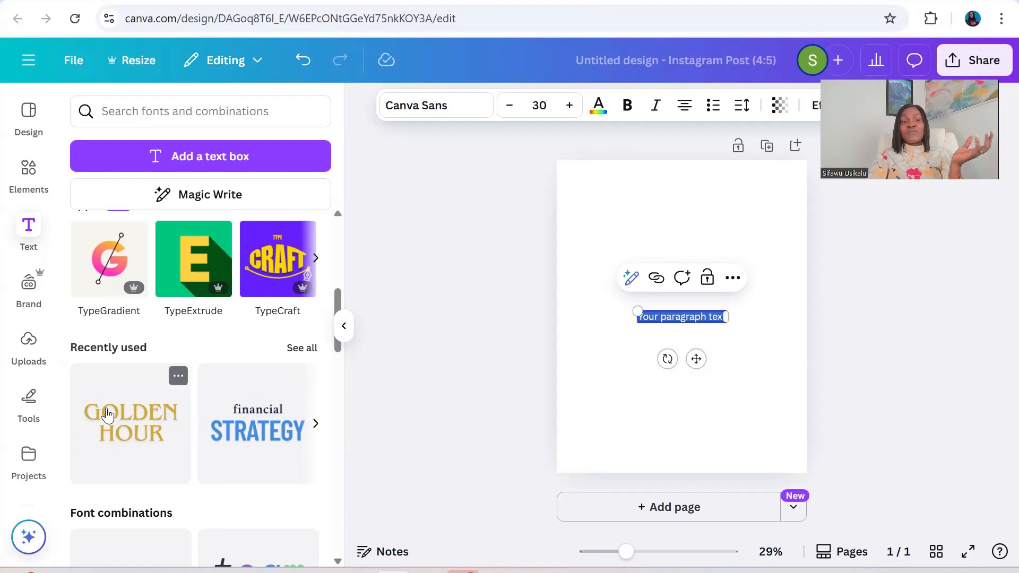
{"action": "left_click", "coordinate": [150, 434]}
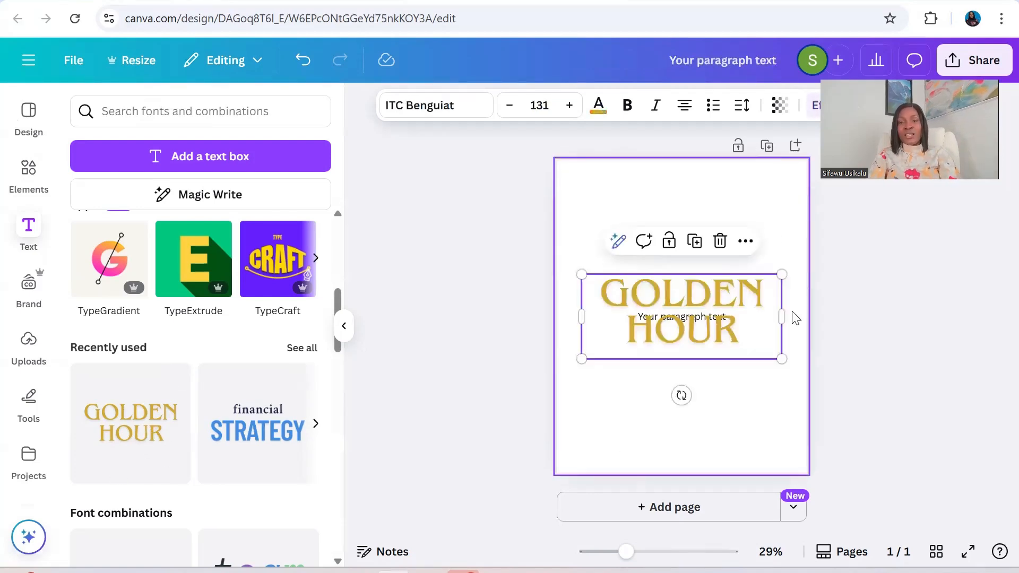
{"action": "left_click", "coordinate": [698, 317]}
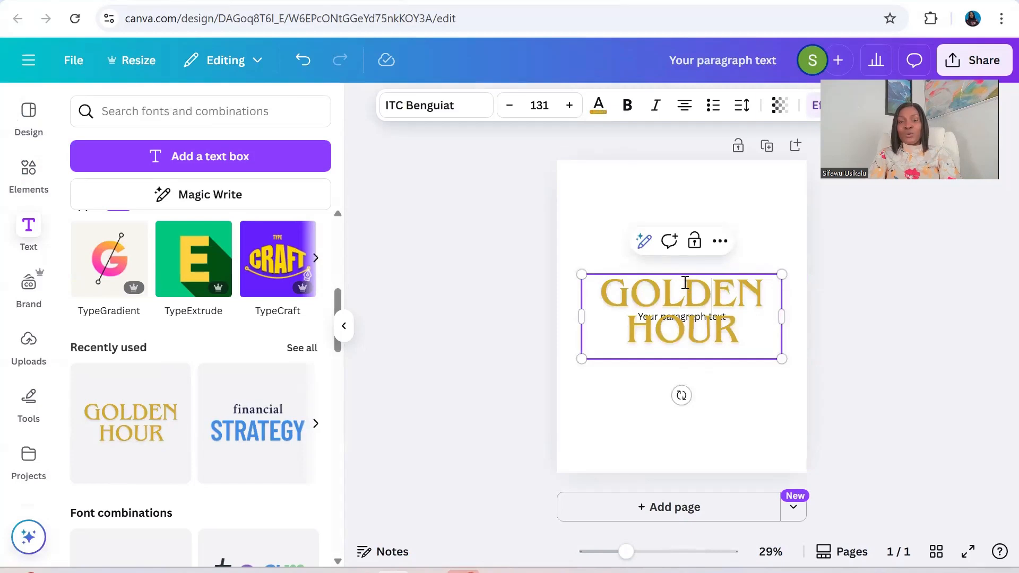
{"action": "left_click_drag", "start_coordinate": [687, 288], "coordinate": [685, 330]}
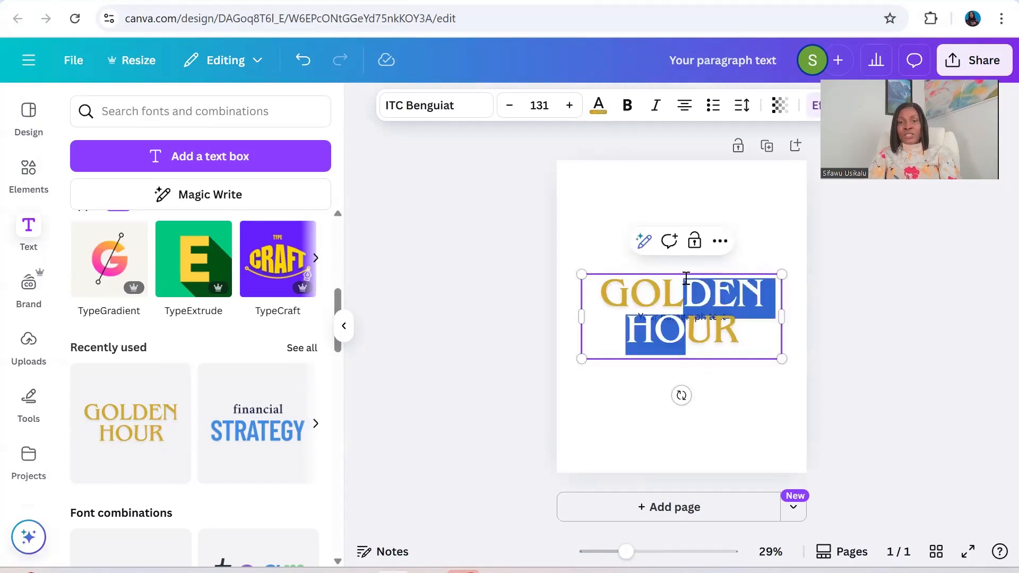
{"action": "left_click", "coordinate": [731, 405]}
{"action": "left_click_drag", "start_coordinate": [684, 296], "coordinate": [679, 215]}
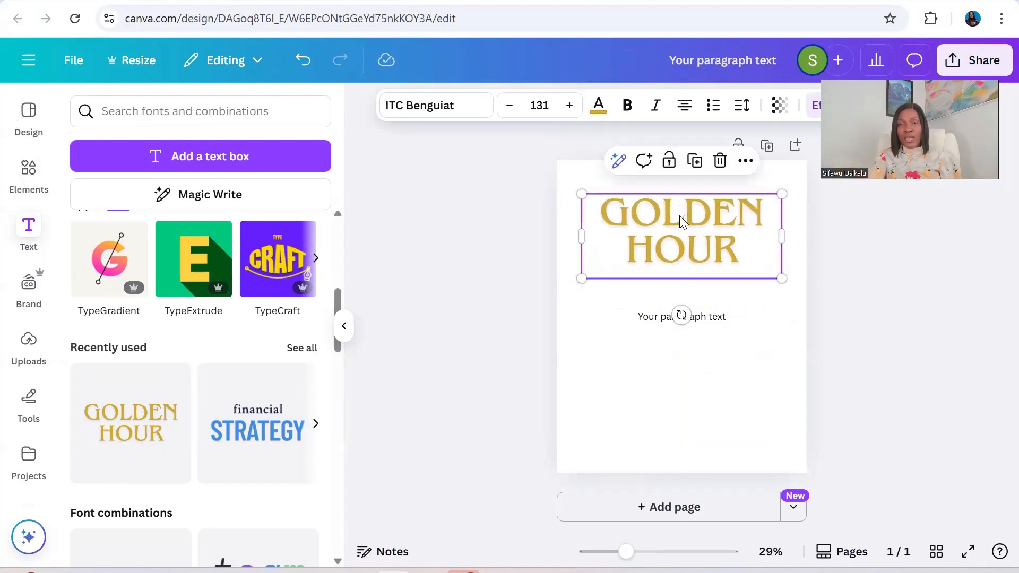
Step: Delete the "Your paragraph text" box and move the "GOLDEN HOUR" text to the middle of the page
{"action": "left_click", "coordinate": [706, 321]}
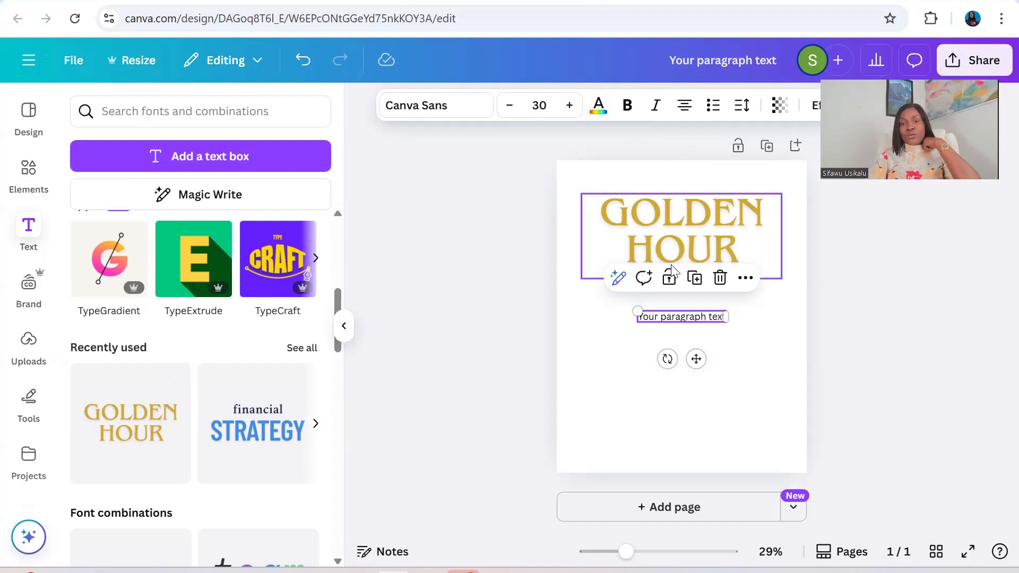
{"action": "double_click", "coordinate": [723, 314]}
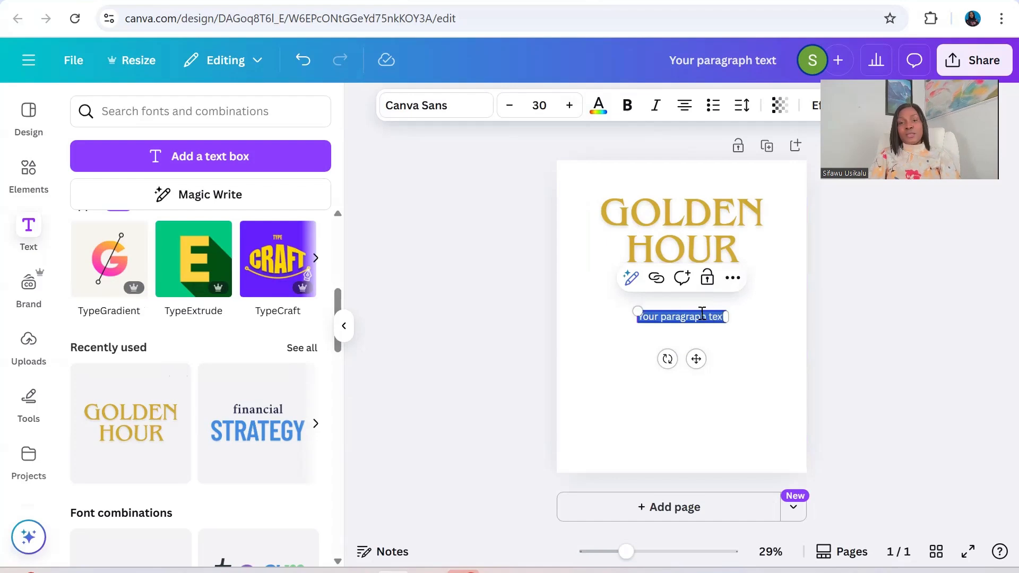
{"action": "left_click", "coordinate": [750, 391]}
{"action": "left_click", "coordinate": [719, 317]}
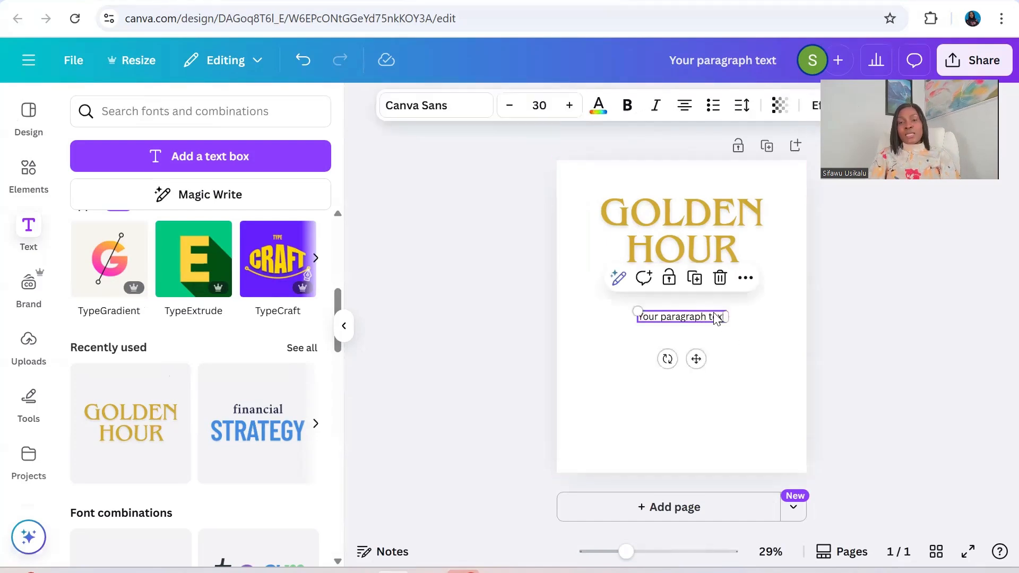
{"action": "left_click", "coordinate": [720, 278]}
{"action": "left_click", "coordinate": [697, 202]}
{"action": "left_click_drag", "start_coordinate": [698, 202], "coordinate": [699, 323]}
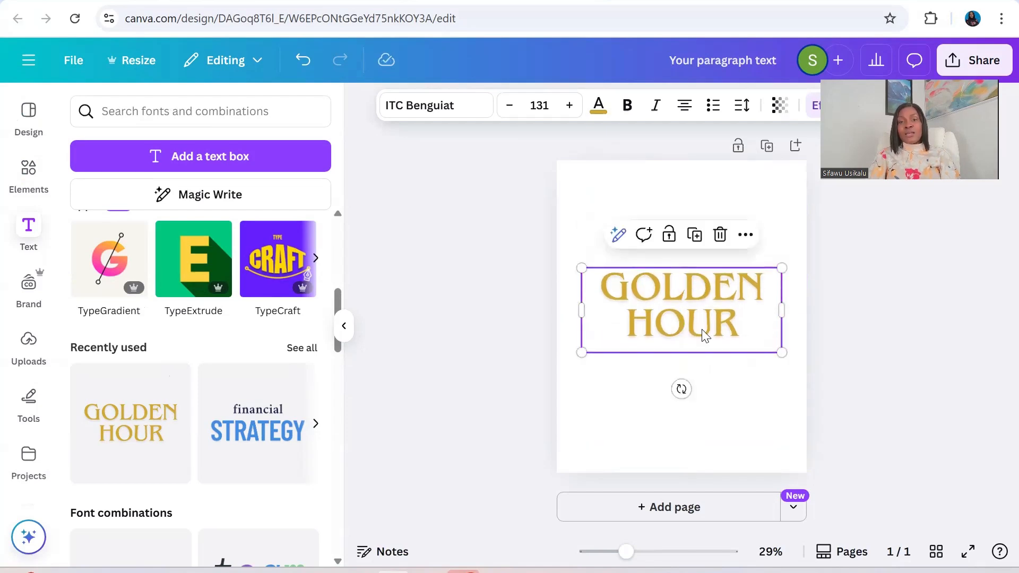
Step: Replace the "GOLDEN HOUR" text with "INSPIRATION QUOTES"
{"action": "double_click", "coordinate": [702, 328]}
{"action": "key", "text": "BackSpace"}
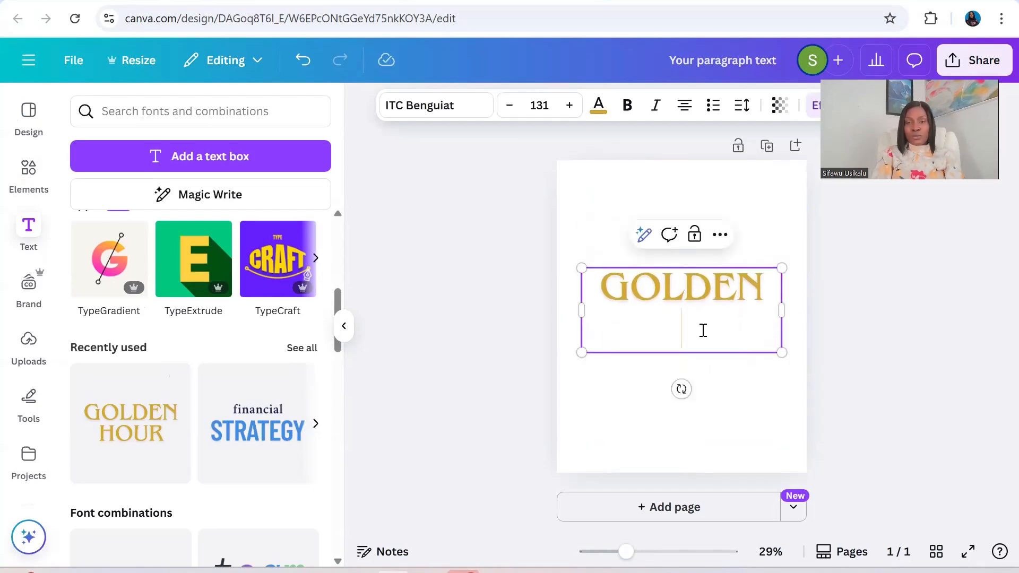
{"action": "key", "text": "BackSpace"}
{"action": "key", "text": "BackSpace"}
{"action": "key", "text": "BackSpace"}
{"action": "key", "text": "BackSpace"}
{"action": "key", "text": "BackSpace"}
{"action": "key", "text": "BackSpace"}
{"action": "key", "text": "BackSpace"}
{"action": "type", "text": "IN"}
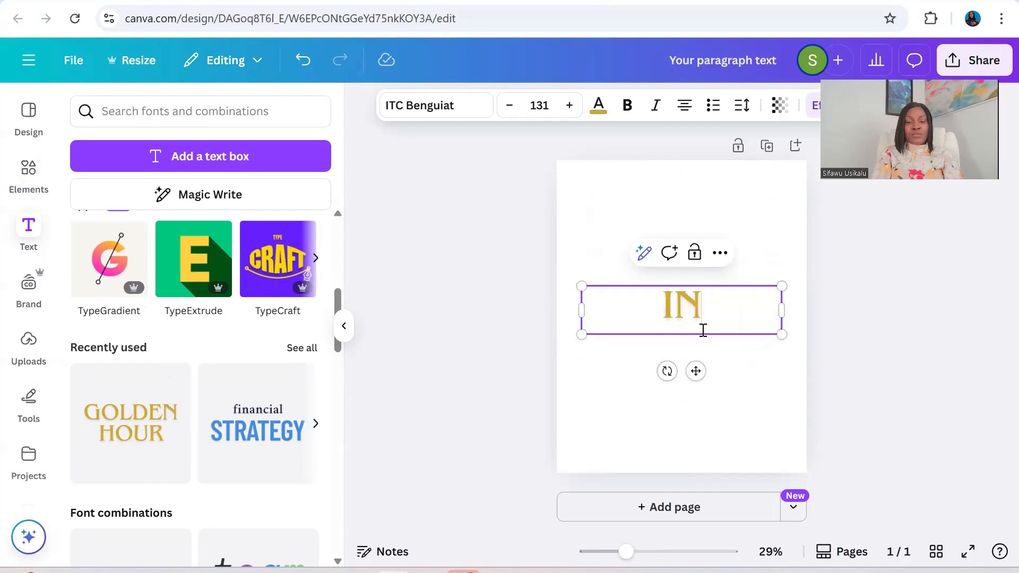
{"action": "type", "text": "SPIRATION QUOTES"}
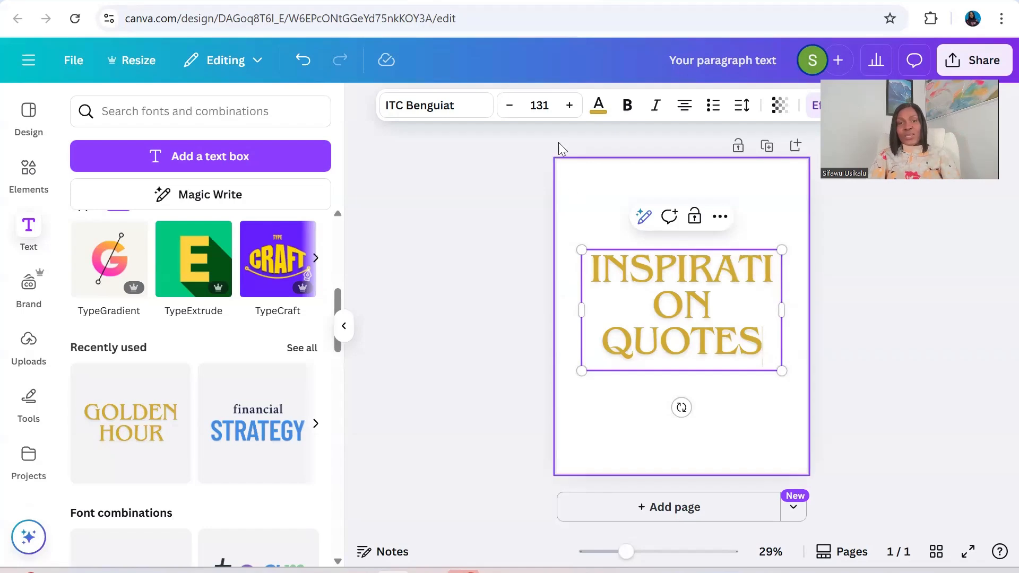
Step: Reduce the "INSPIRATION QUOTES" font size to 90.2 so the heading fits on two lines, and open the font list
{"action": "left_click", "coordinate": [509, 105]}
{"action": "left_click", "coordinate": [510, 105]}
{"action": "left_click", "coordinate": [510, 106]}
{"action": "left_click", "coordinate": [509, 106]}
{"action": "left_click", "coordinate": [509, 105]}
{"action": "left_click", "coordinate": [510, 106]}
{"action": "left_click", "coordinate": [509, 105]}
{"action": "left_click", "coordinate": [510, 106]}
{"action": "left_click", "coordinate": [509, 106]}
{"action": "left_click", "coordinate": [509, 106]}
{"action": "left_click", "coordinate": [509, 106]}
{"action": "left_click", "coordinate": [509, 106]}
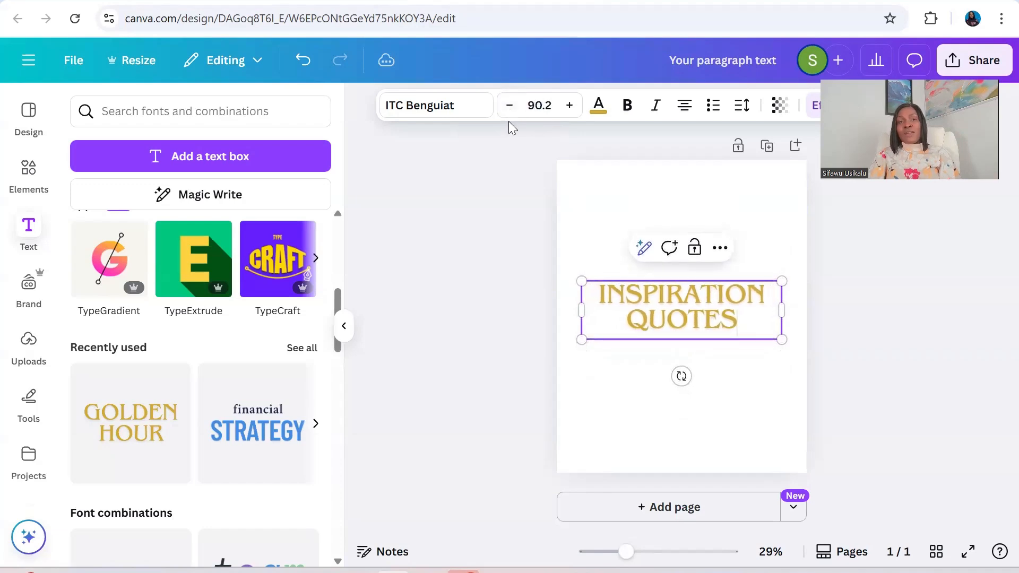
{"action": "left_click", "coordinate": [453, 113]}
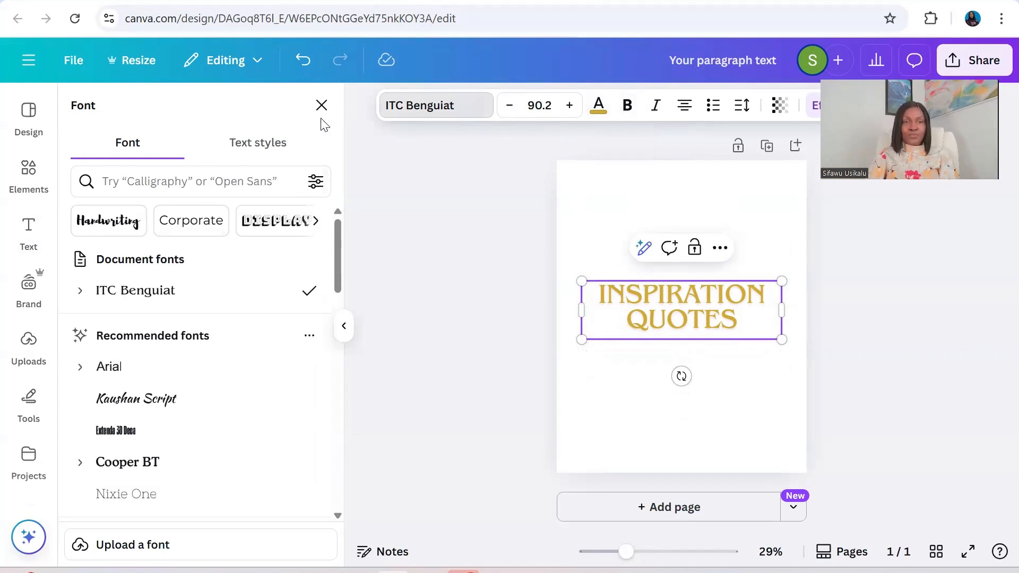
Step: Try purple and aqua as the page background colour, and settle on the light blue from the default solid colours
{"action": "left_click", "coordinate": [756, 420]}
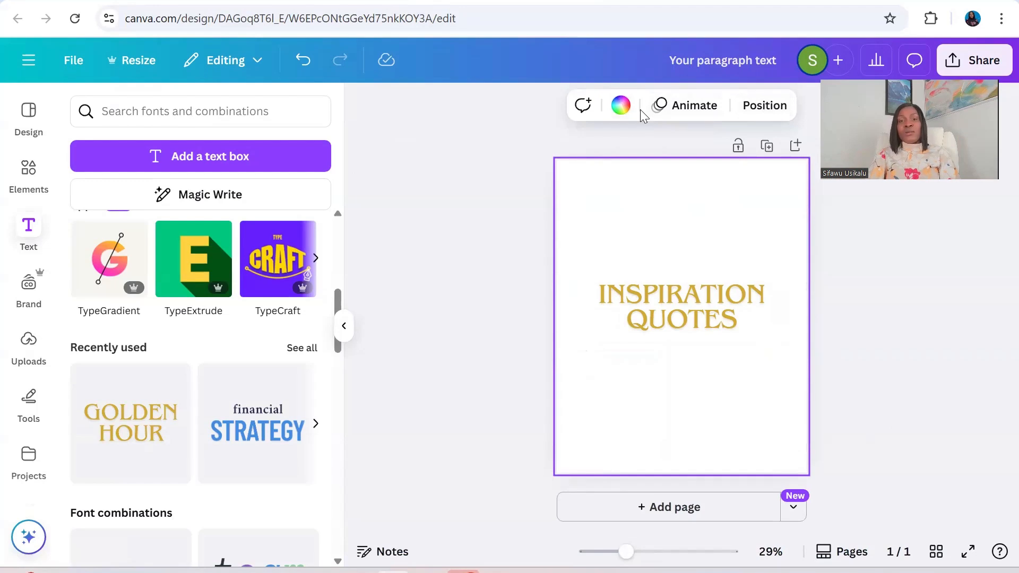
{"action": "left_click", "coordinate": [621, 106]}
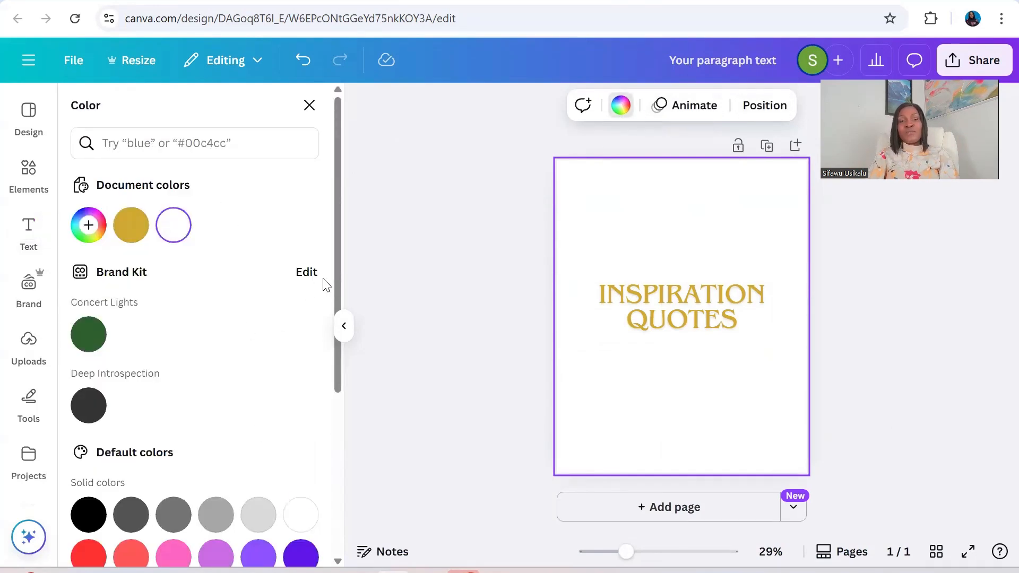
{"action": "scroll", "coordinate": [328, 378], "scroll_direction": "down", "scroll_amount": 3}
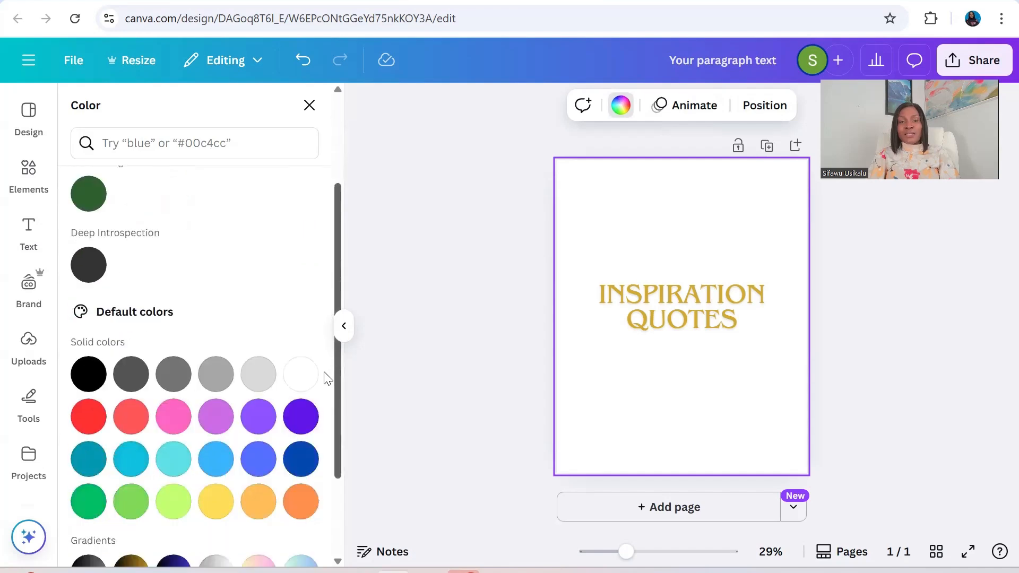
{"action": "scroll", "coordinate": [329, 403], "scroll_direction": "down", "scroll_amount": 2}
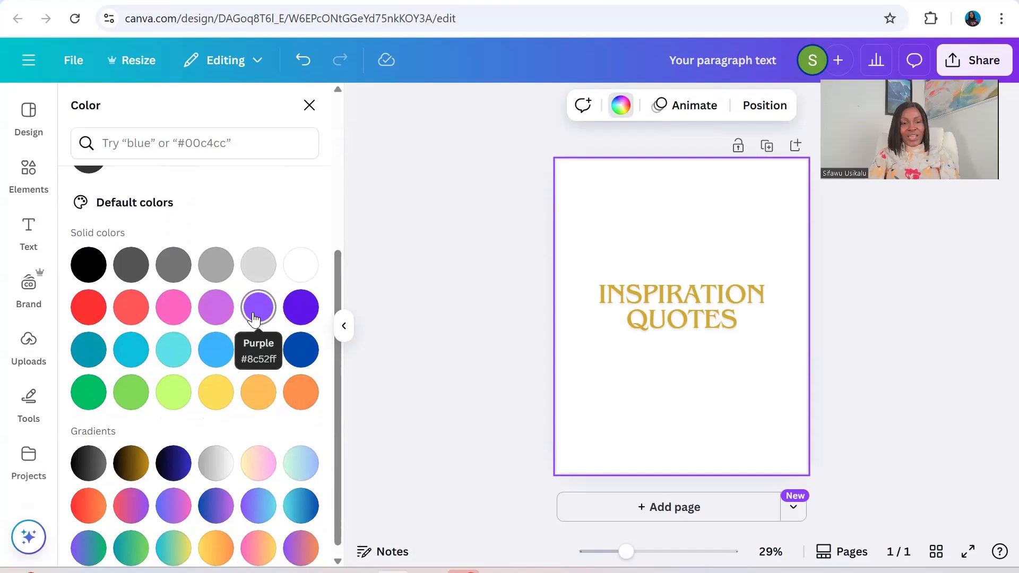
{"action": "left_click", "coordinate": [254, 318]}
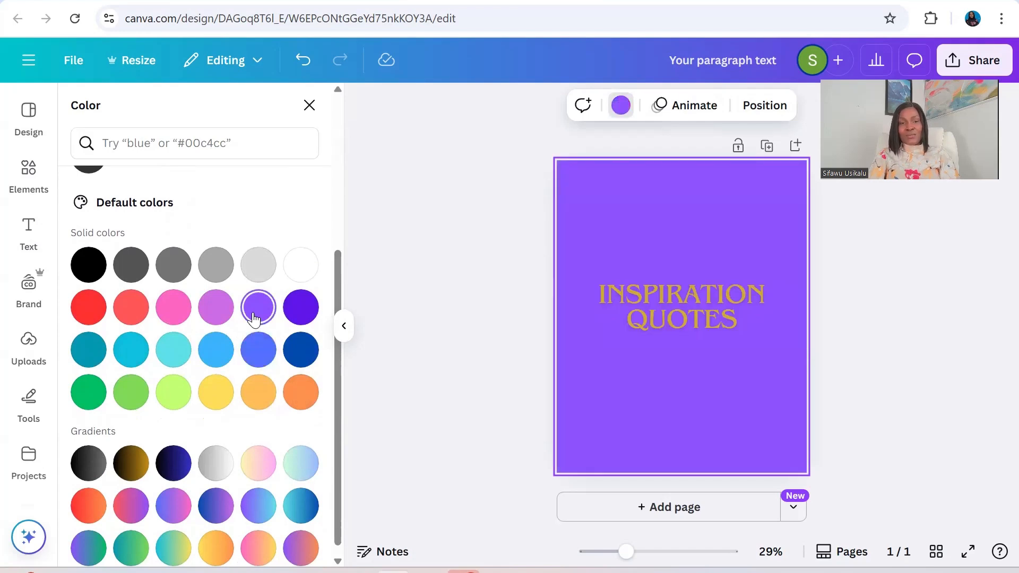
{"action": "left_click", "coordinate": [176, 355]}
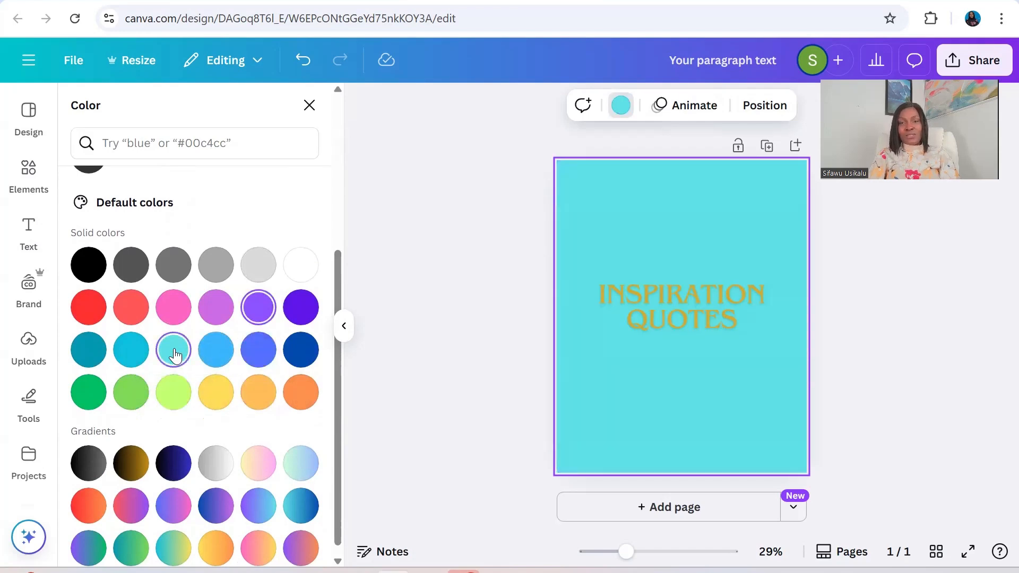
{"action": "left_click", "coordinate": [222, 355]}
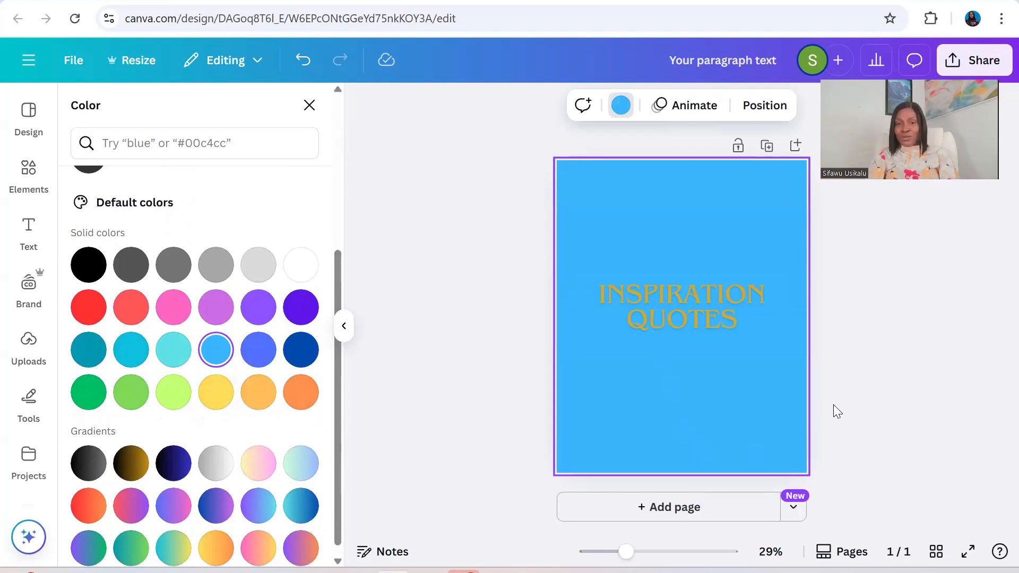
Step: Change the colour of the "INSPIRATION QUOTES" text to white (#ffffff)
{"action": "left_click", "coordinate": [698, 295]}
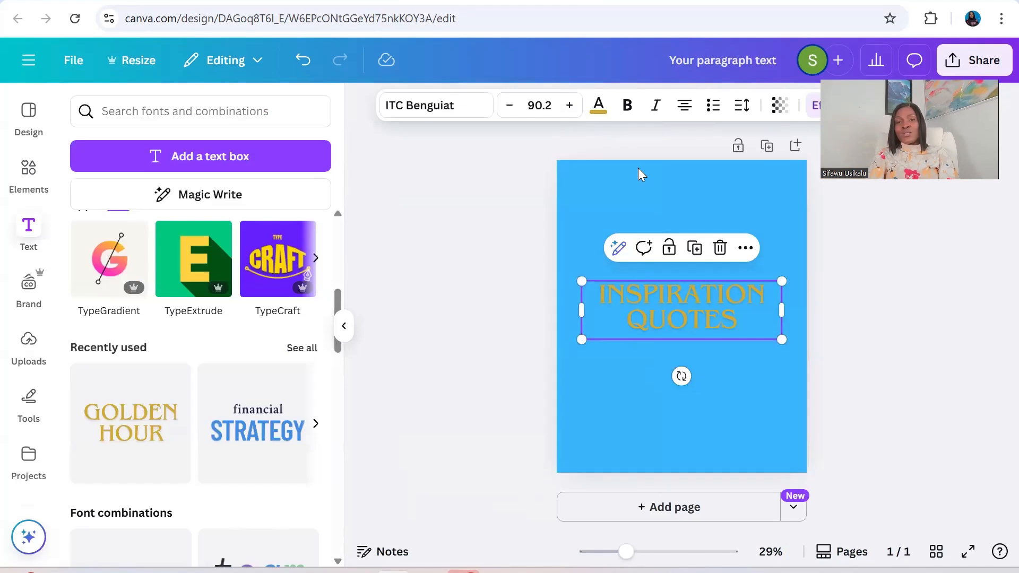
{"action": "triple_click", "coordinate": [729, 315]}
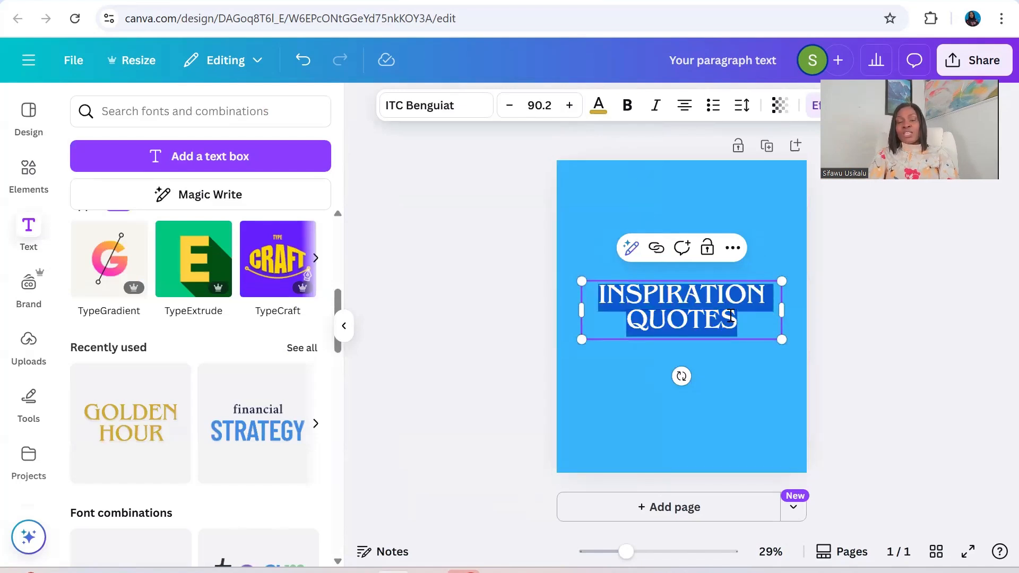
{"action": "left_click", "coordinate": [598, 105]}
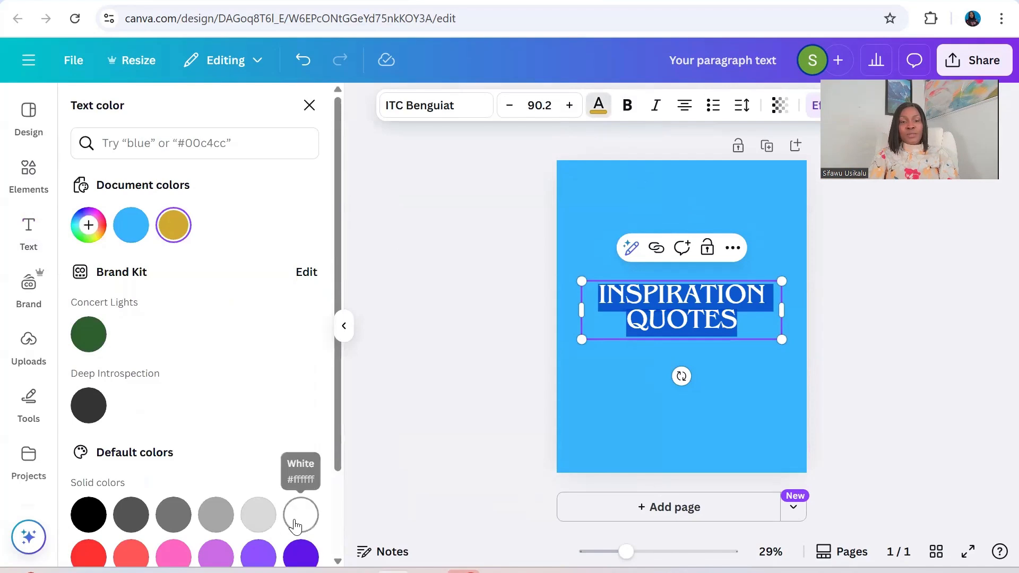
{"action": "left_click", "coordinate": [297, 525]}
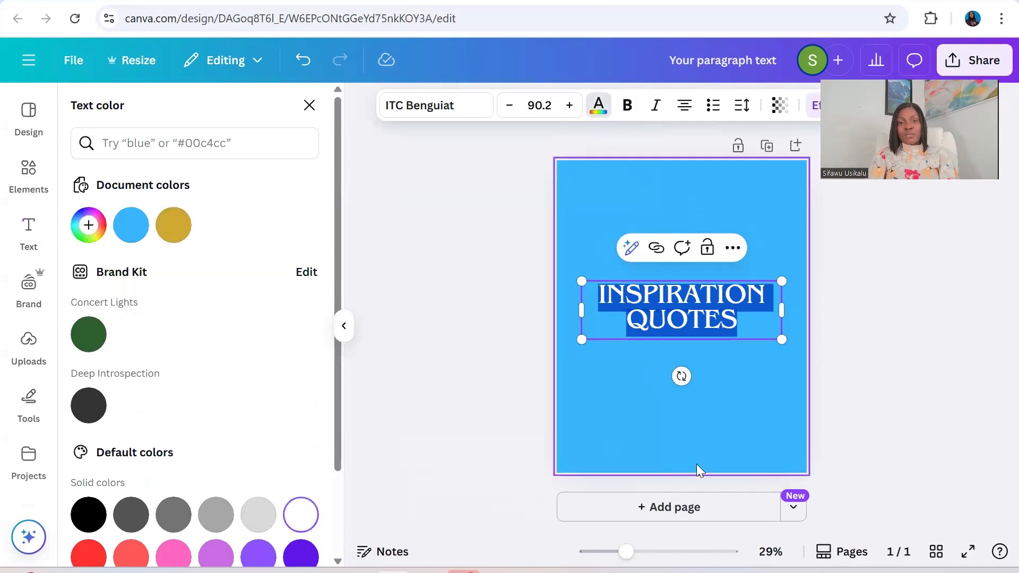
{"action": "left_click", "coordinate": [736, 402]}
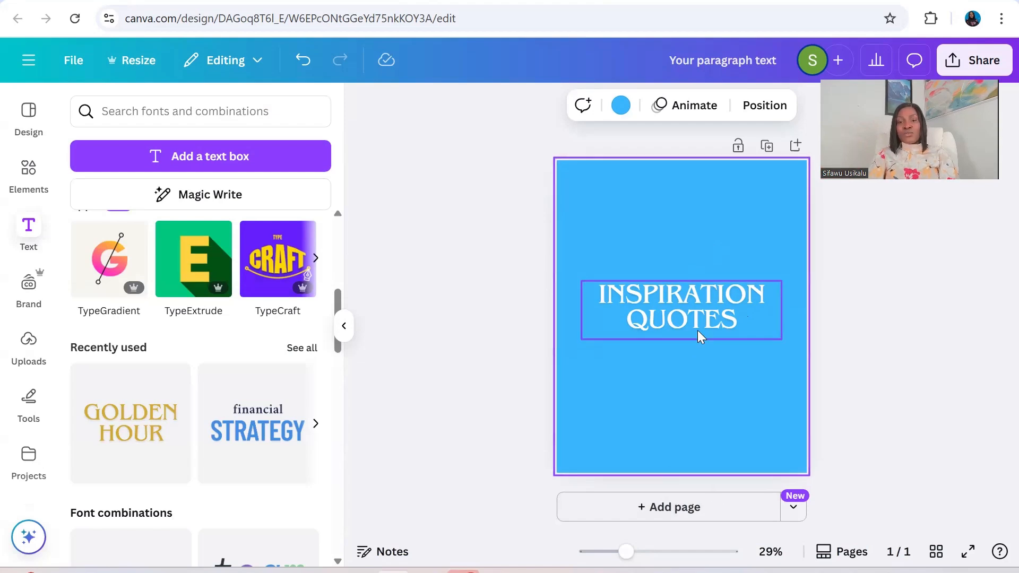
Step: Add a second page and set its background to the violet-blue from the default solid colours
{"action": "left_click", "coordinate": [679, 514]}
{"action": "left_click", "coordinate": [689, 341]}
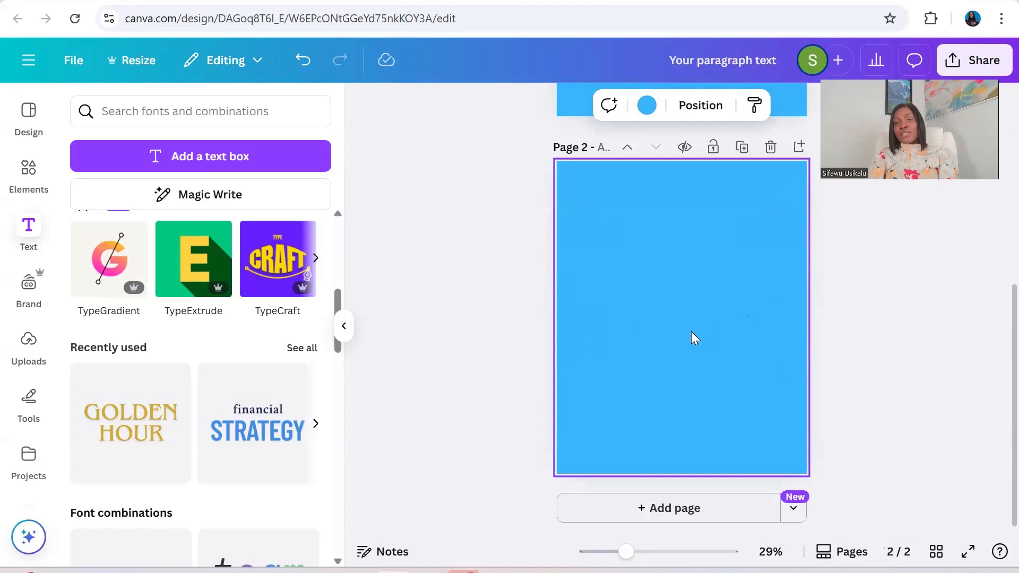
{"action": "left_click", "coordinate": [647, 106]}
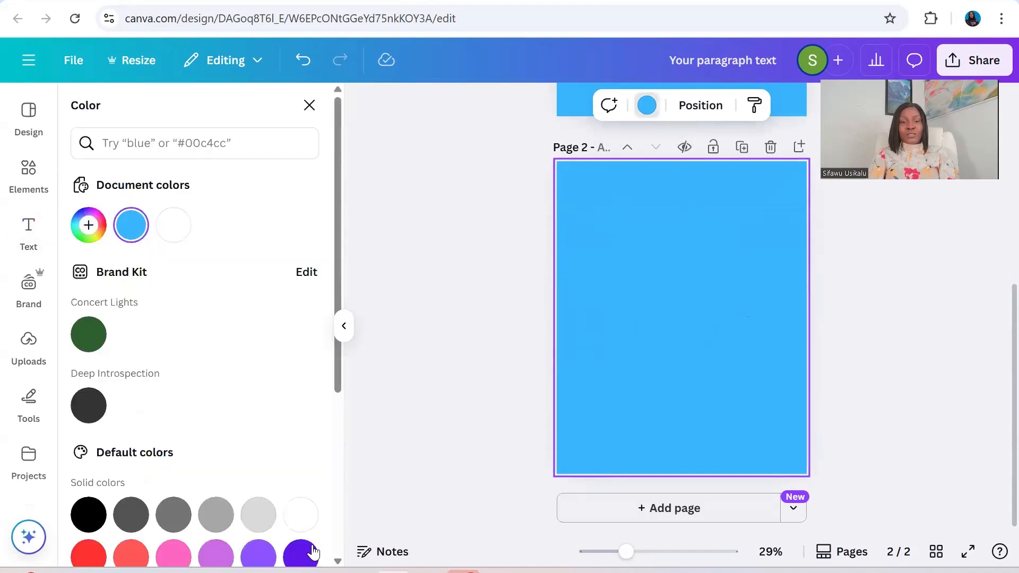
{"action": "scroll", "coordinate": [340, 563], "scroll_direction": "down", "scroll_amount": 5}
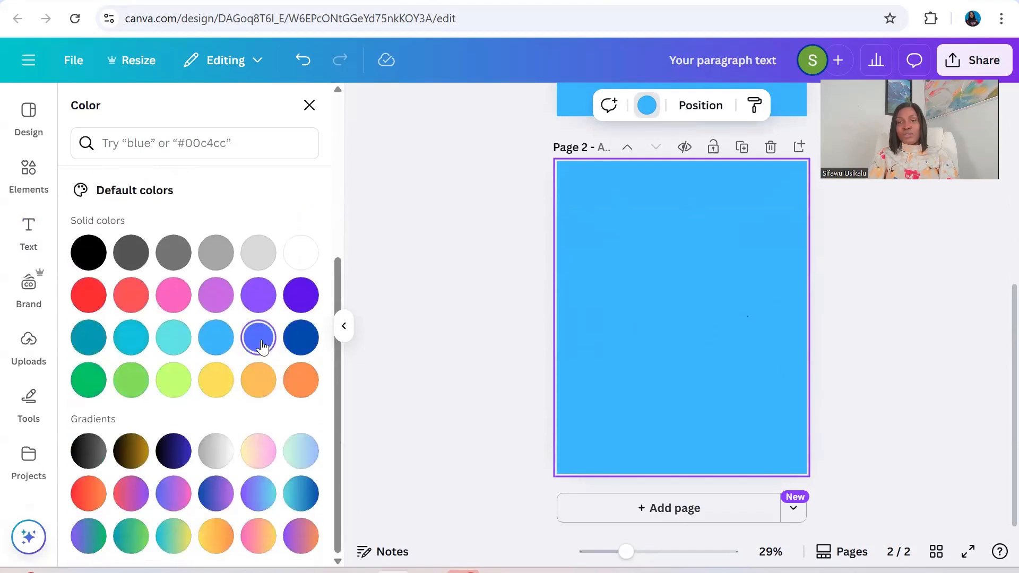
{"action": "left_click", "coordinate": [261, 346]}
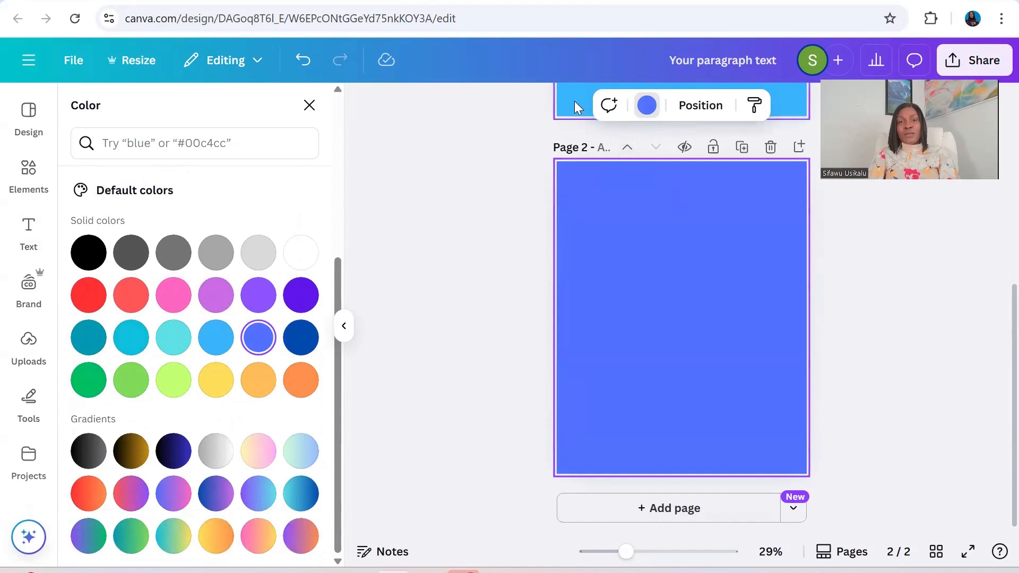
Step: Duplicate the "INSPIRATION QUOTES" text on page 1 and move the copy to the middle of page 2
{"action": "left_click_drag", "start_coordinate": [575, 101], "coordinate": [565, 180]}
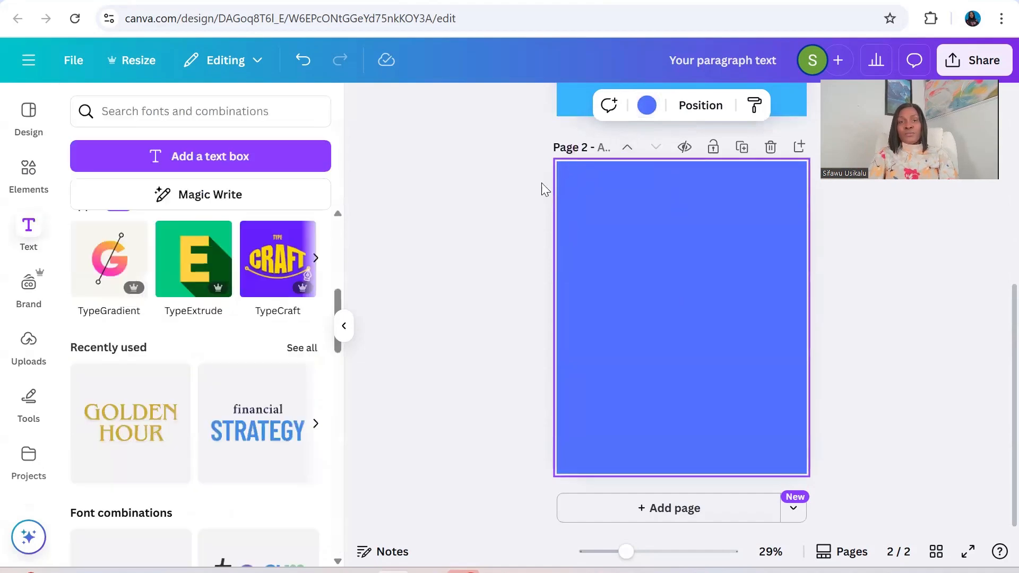
{"action": "left_click_drag", "start_coordinate": [489, 136], "coordinate": [576, 96]}
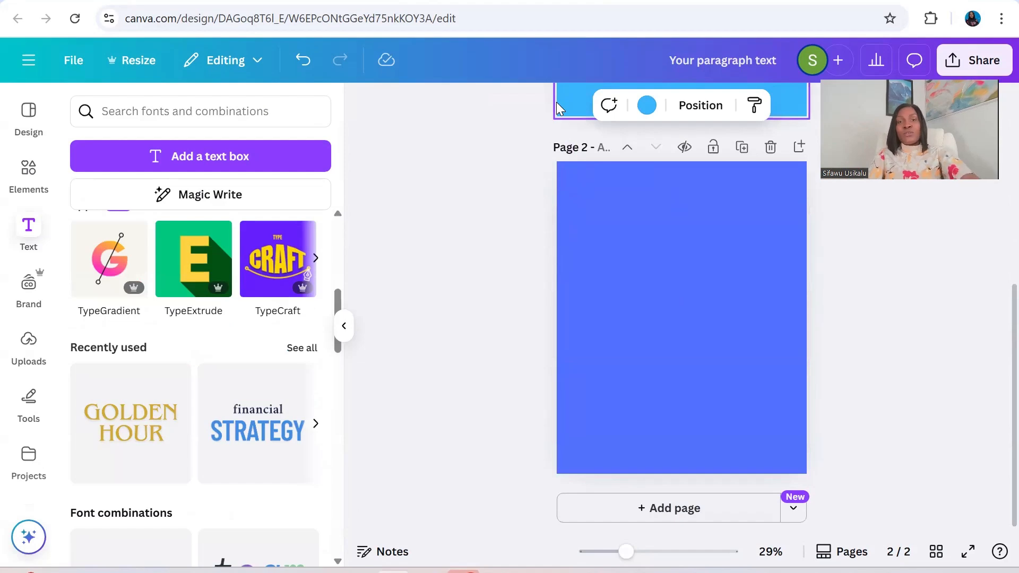
{"action": "scroll", "coordinate": [556, 102], "scroll_direction": "up", "scroll_amount": 5}
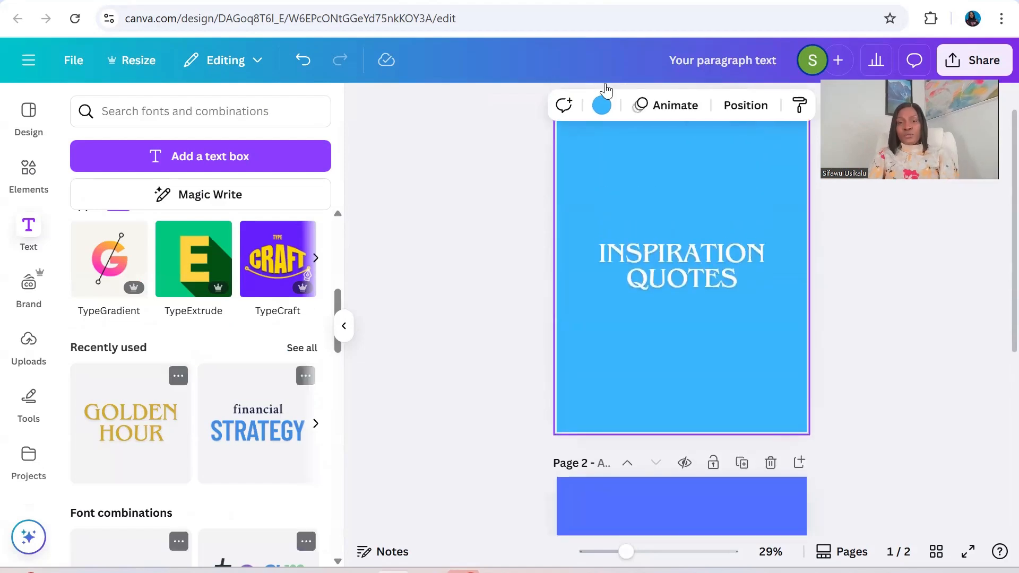
{"action": "left_click", "coordinate": [705, 247]}
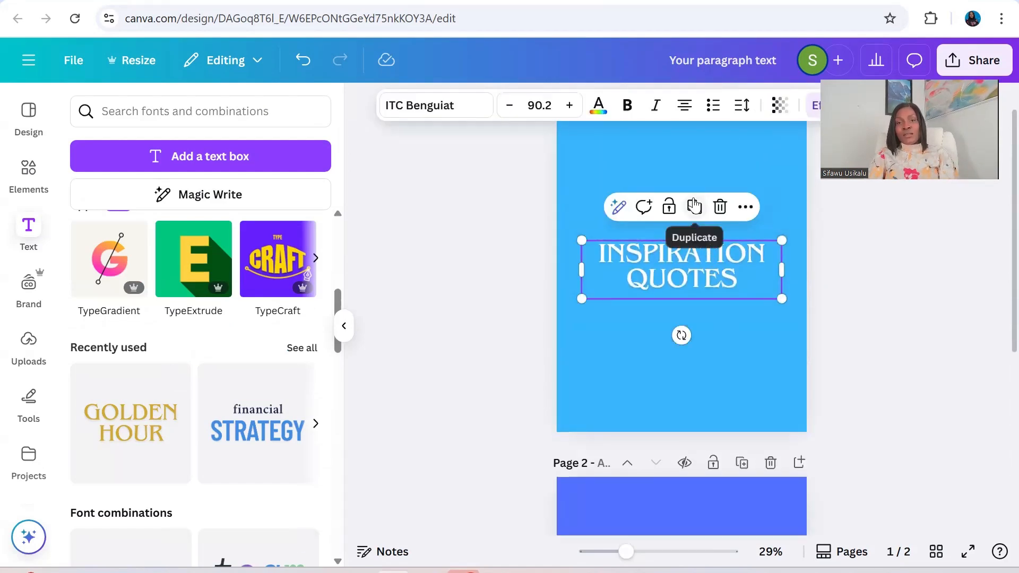
{"action": "left_click", "coordinate": [694, 205]}
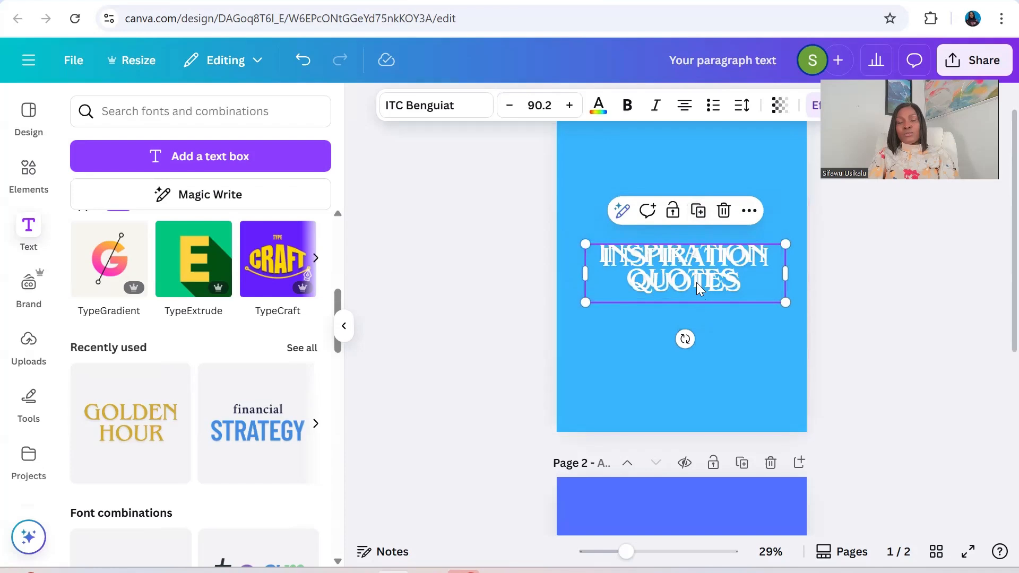
{"action": "left_click_drag", "start_coordinate": [696, 283], "coordinate": [723, 557]}
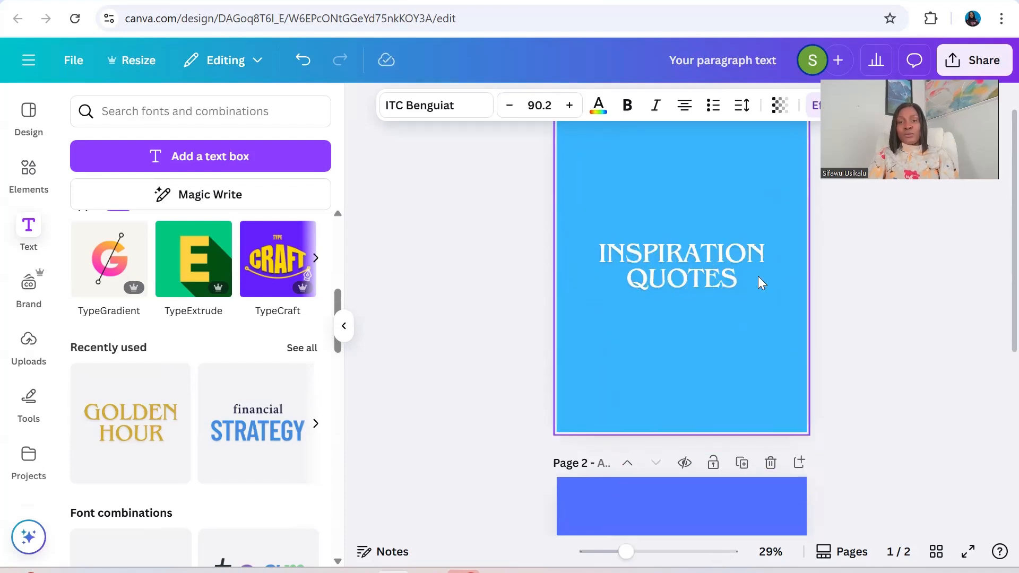
{"action": "scroll", "coordinate": [754, 279], "scroll_direction": "down", "scroll_amount": 5}
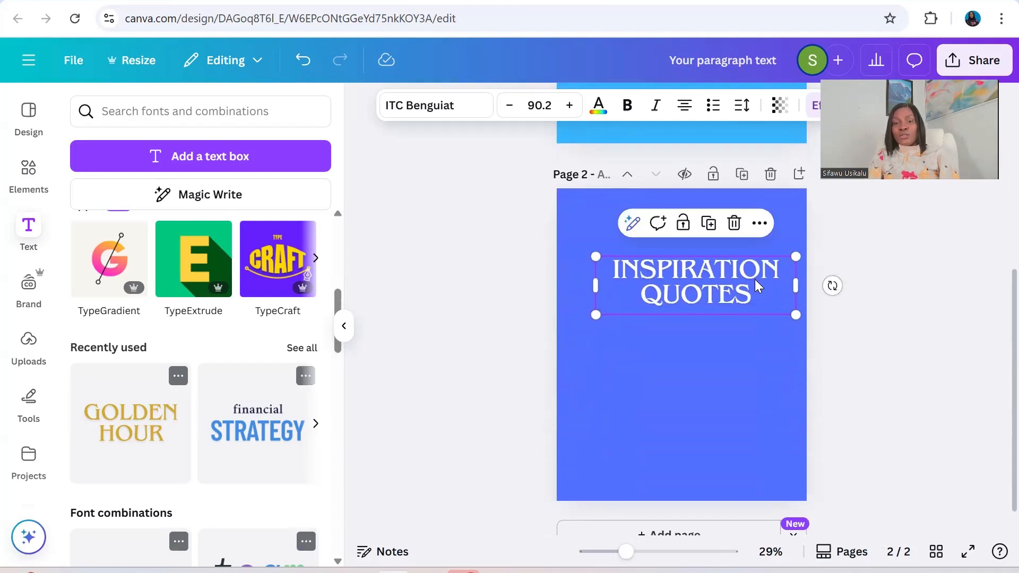
{"action": "left_click_drag", "start_coordinate": [687, 295], "coordinate": [678, 353]}
{"action": "left_click", "coordinate": [842, 344]}
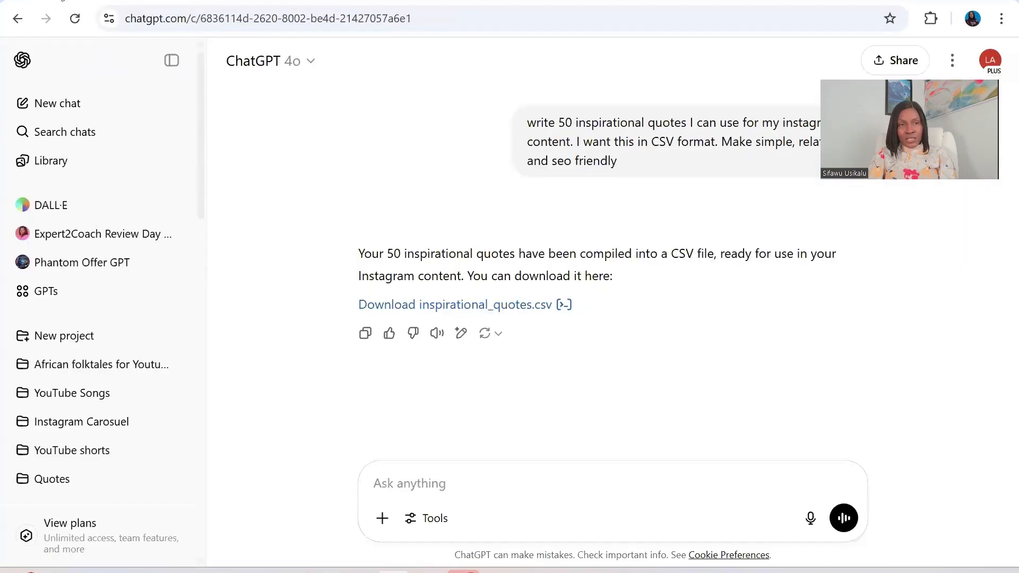
Step: Switch to ChatGPT, download inspirational_quotes.csv and open it in Excel
{"action": "left_click", "coordinate": [69, 3]}
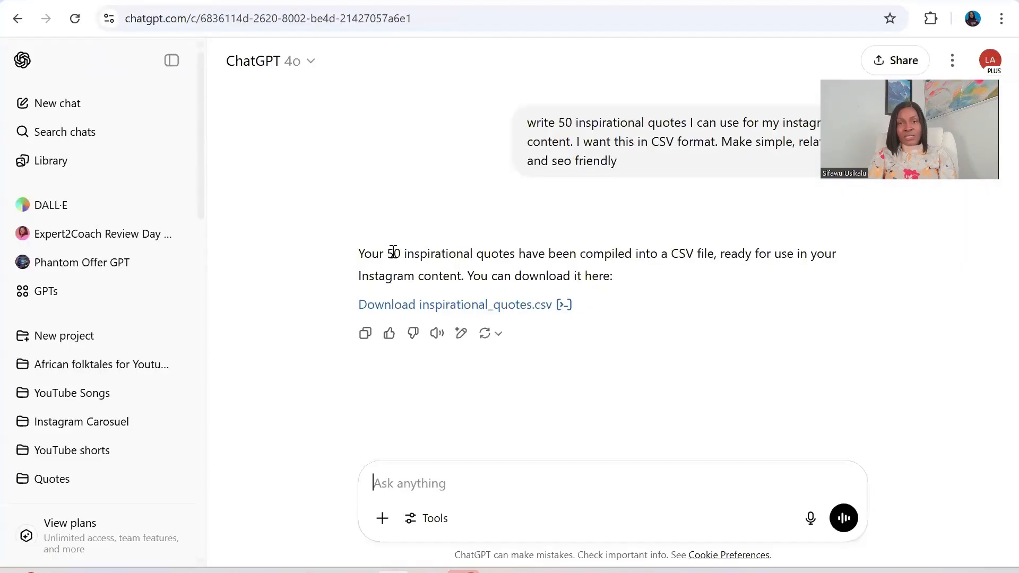
{"action": "left_click", "coordinate": [528, 311]}
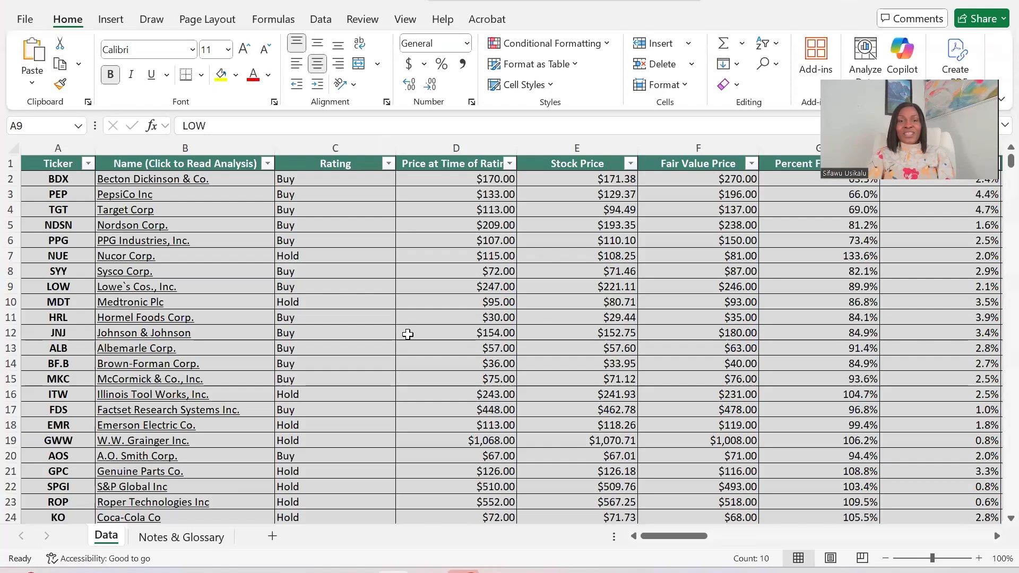
{"action": "key", "text": "shift+Down"}
{"action": "key", "text": "shift+Down"}
{"action": "key", "text": "shift+Down"}
{"action": "key", "text": "shift+Down"}
{"action": "key", "text": "shift+Right"}
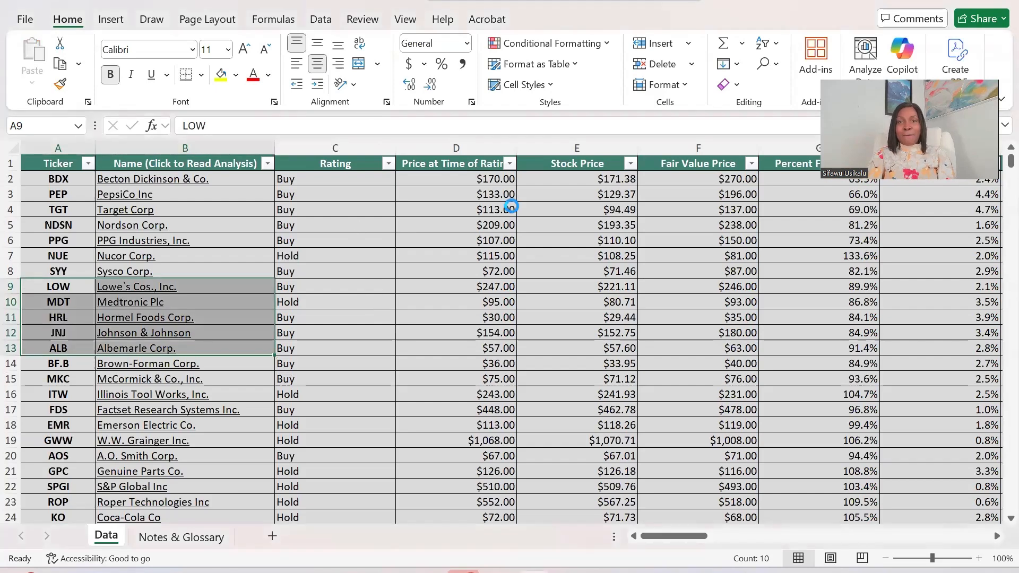
{"action": "key", "text": "ctrl+n"}
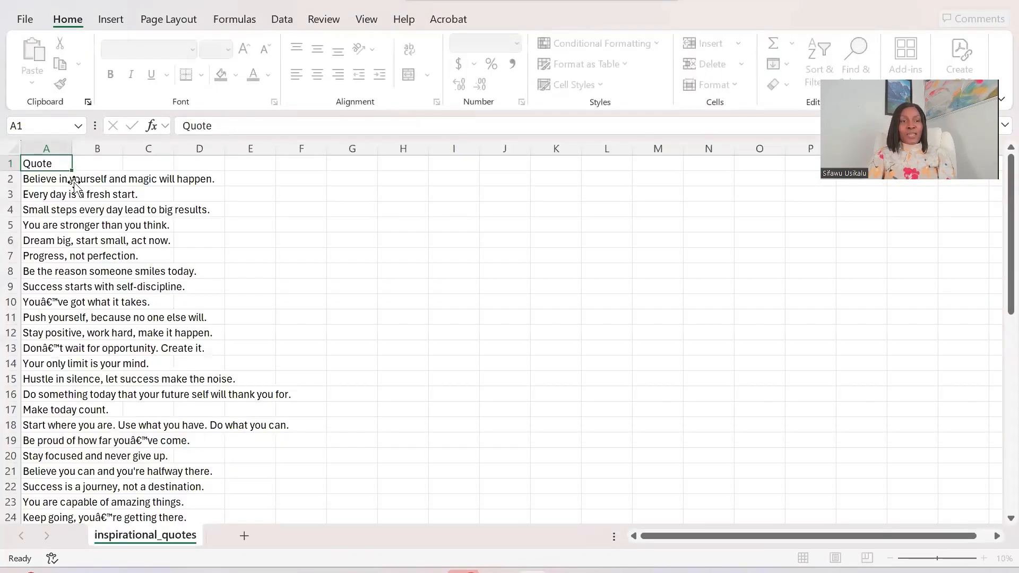
Step: Widen column A to fit the longest quote and review the list down to its last row
{"action": "left_click_drag", "start_coordinate": [69, 172], "coordinate": [295, 173]}
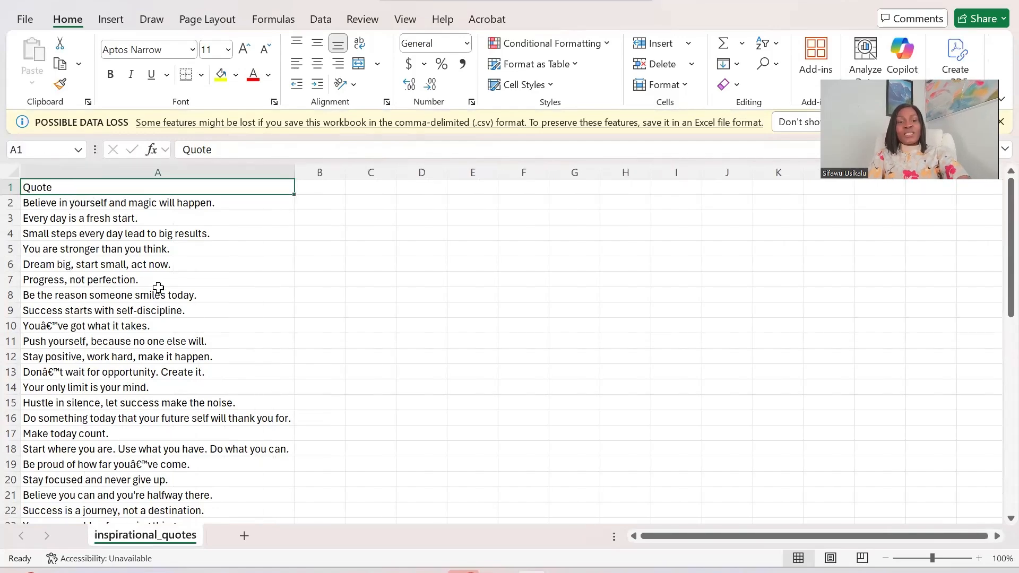
{"action": "scroll", "coordinate": [158, 288], "scroll_direction": "down", "scroll_amount": 9}
{"action": "scroll", "coordinate": [158, 288], "scroll_direction": "down", "scroll_amount": 5}
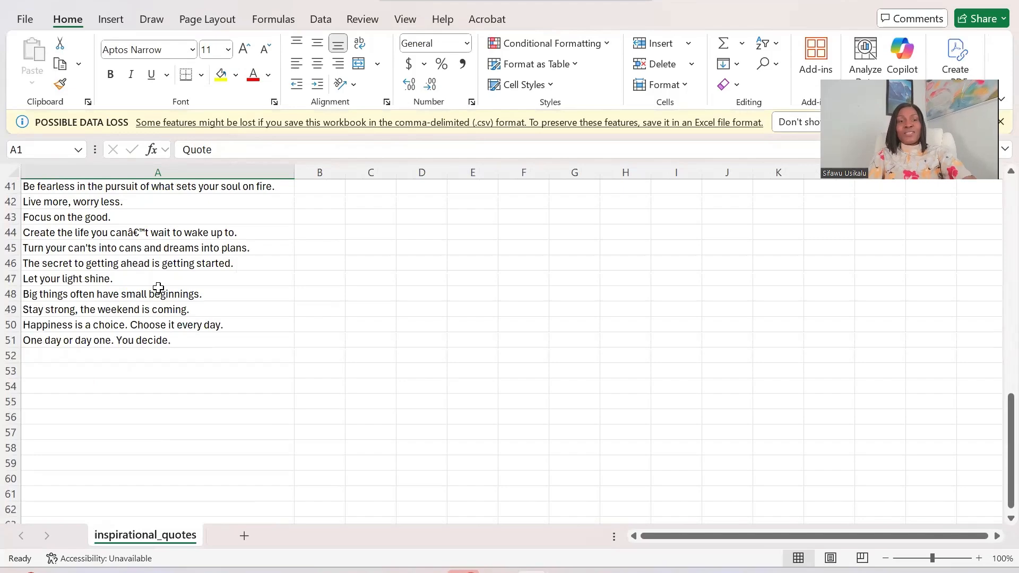
Step: Switch back to the Canva design and reduce the "INSPIRATION QUOTES" text on page 1 to font size 70.2
{"action": "scroll", "coordinate": [159, 287], "scroll_direction": "up", "scroll_amount": 13}
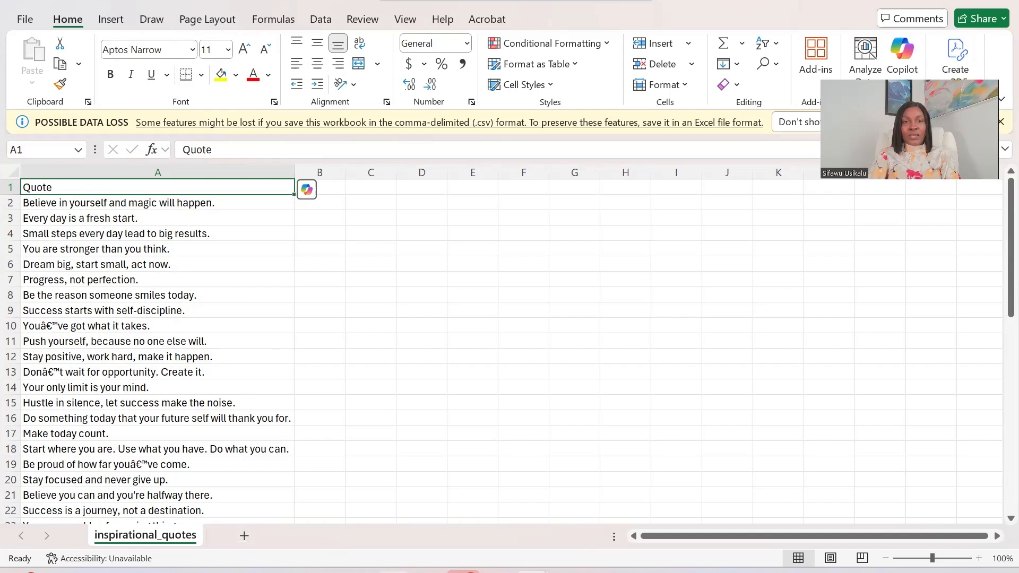
{"action": "key", "text": "alt+Tab"}
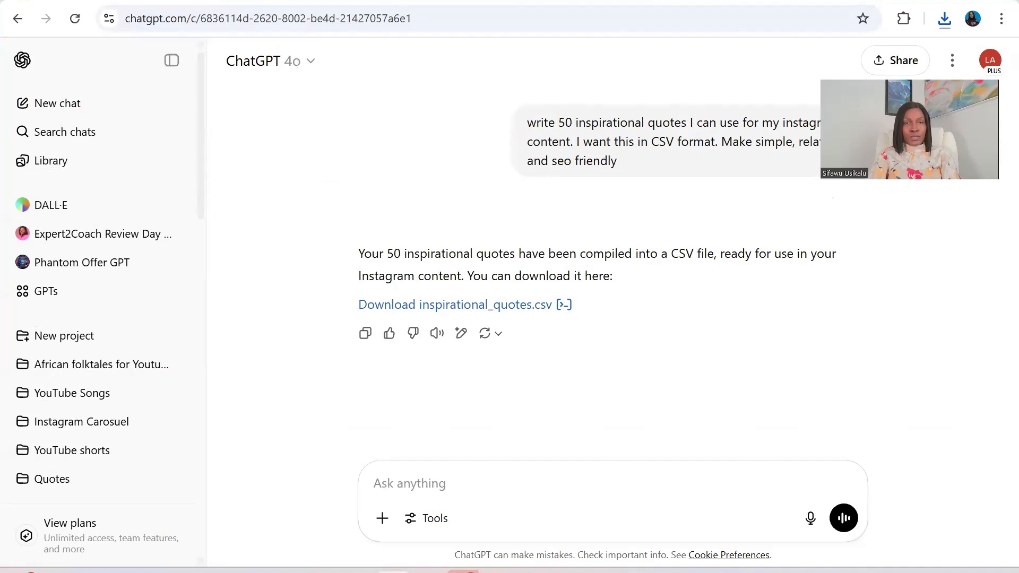
{"action": "key", "text": "ctrl+Tab"}
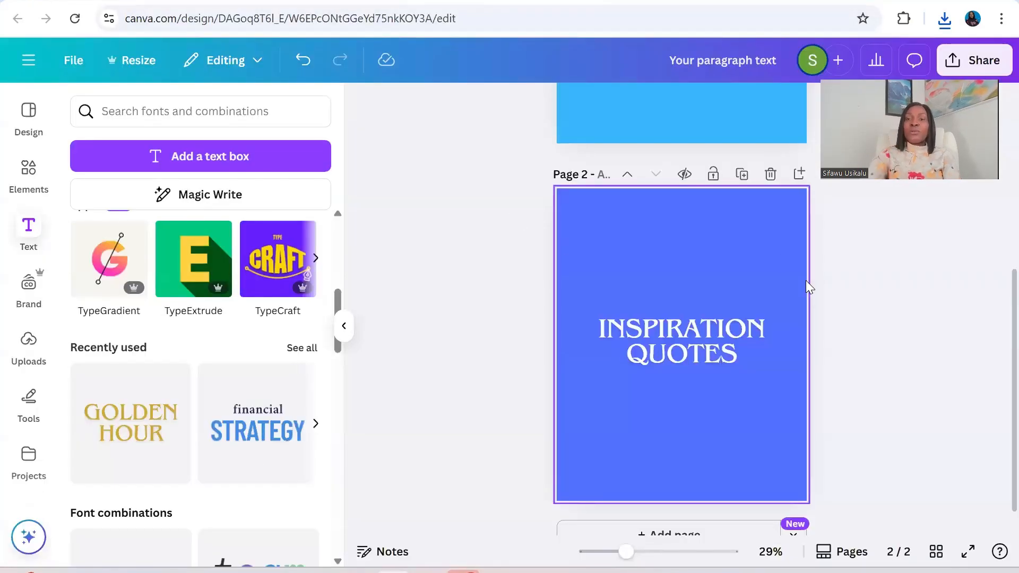
{"action": "scroll", "coordinate": [805, 281], "scroll_direction": "up", "scroll_amount": 5}
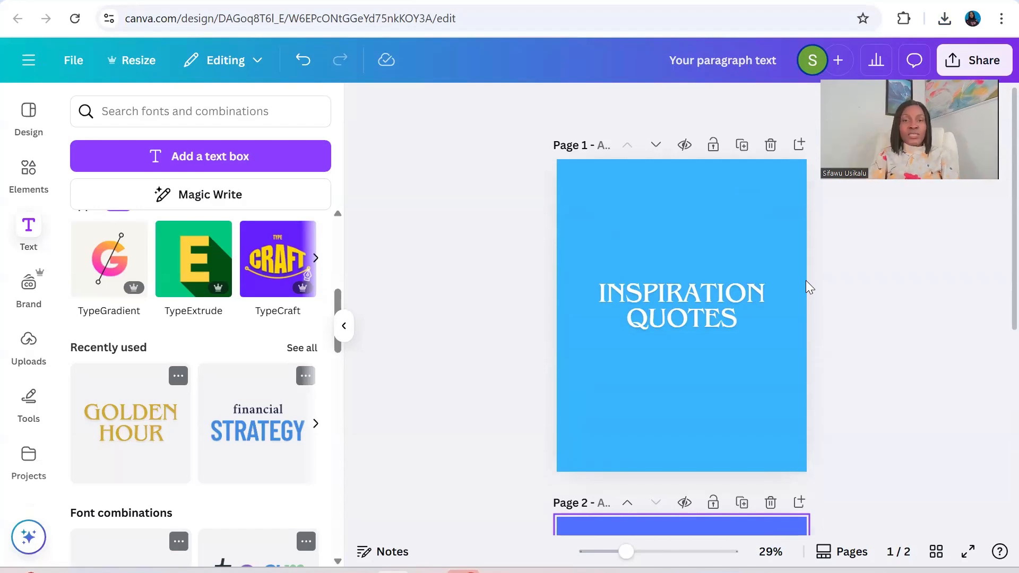
{"action": "left_click", "coordinate": [677, 294]}
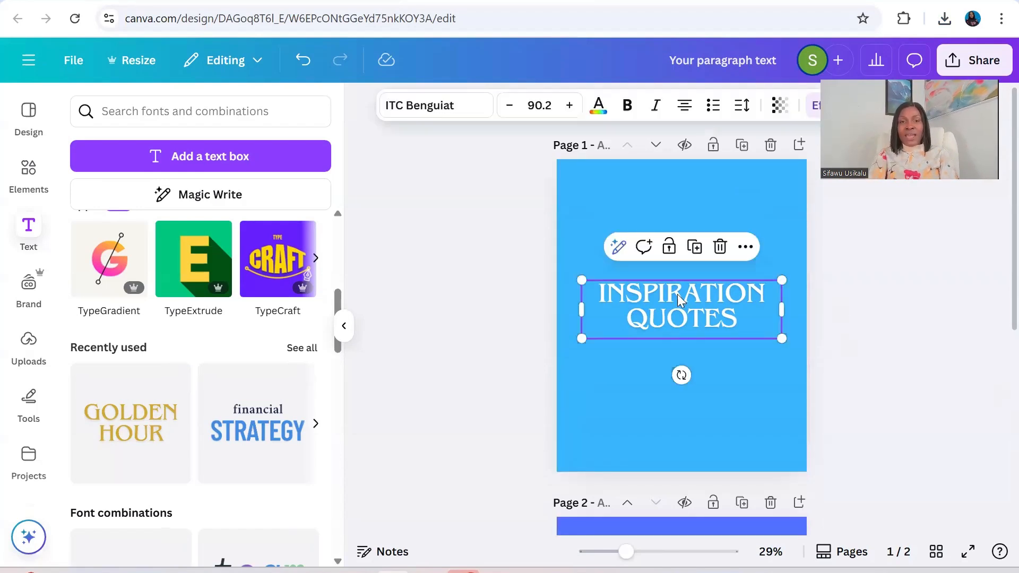
{"action": "left_click", "coordinate": [510, 106]}
{"action": "left_click", "coordinate": [511, 105]}
{"action": "left_click", "coordinate": [512, 107]}
{"action": "left_click", "coordinate": [513, 110]}
{"action": "left_click", "coordinate": [514, 112]}
{"action": "double_click", "coordinate": [510, 106]}
{"action": "triple_click", "coordinate": [510, 106]}
{"action": "double_click", "coordinate": [510, 106]}
{"action": "double_click", "coordinate": [510, 107]}
{"action": "triple_click", "coordinate": [511, 106]}
{"action": "double_click", "coordinate": [510, 106]}
{"action": "left_click", "coordinate": [511, 107]}
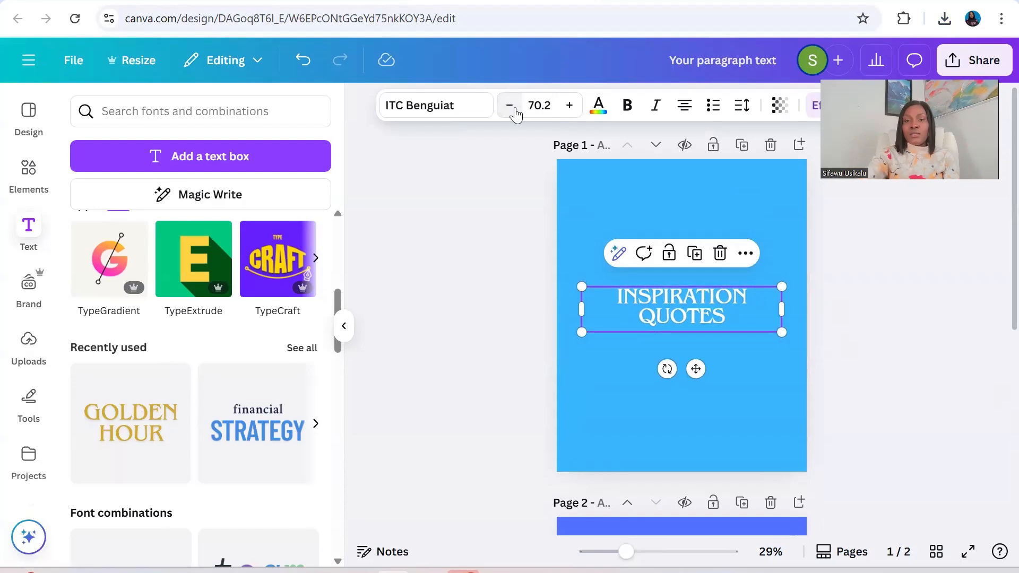
Step: Set the "INSPIRATION QUOTES" text on page 2 to font size 70.2
{"action": "scroll", "coordinate": [514, 110], "scroll_direction": "down", "scroll_amount": 6}
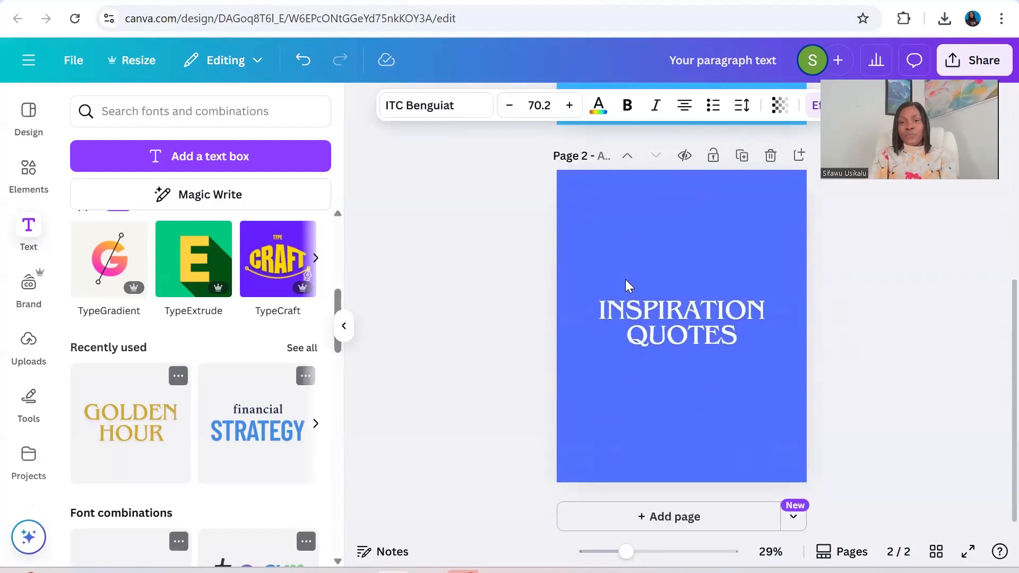
{"action": "left_click", "coordinate": [642, 314]}
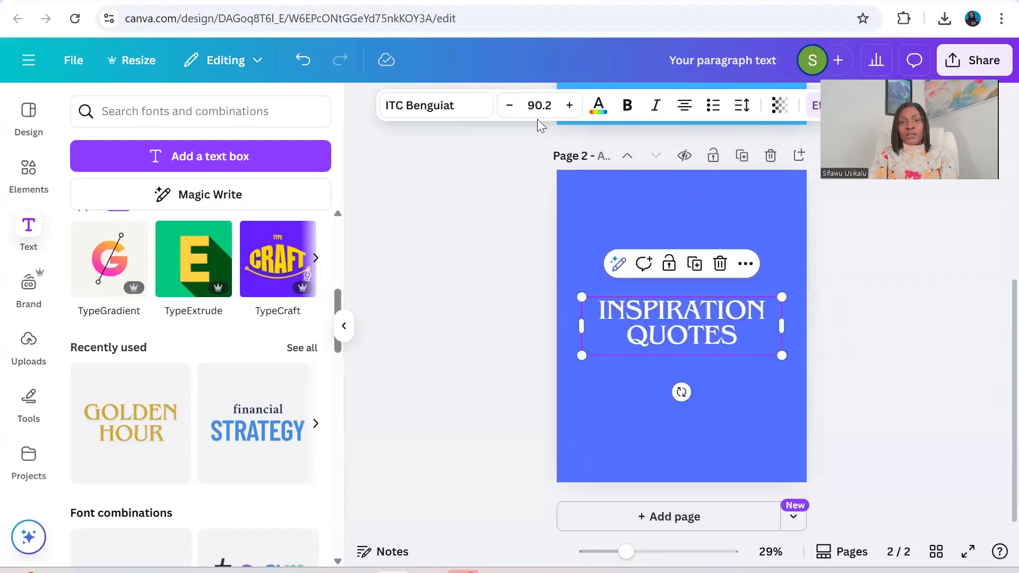
{"action": "double_click", "coordinate": [510, 106]}
{"action": "double_click", "coordinate": [510, 106]}
{"action": "left_click", "coordinate": [511, 106]}
{"action": "double_click", "coordinate": [510, 106]}
{"action": "left_click", "coordinate": [511, 106]}
{"action": "double_click", "coordinate": [509, 106]}
{"action": "double_click", "coordinate": [510, 105]}
{"action": "double_click", "coordinate": [510, 106]}
{"action": "double_click", "coordinate": [509, 106]}
{"action": "double_click", "coordinate": [510, 106]}
{"action": "left_click", "coordinate": [510, 109]}
{"action": "left_click", "coordinate": [511, 108]}
{"action": "left_click", "coordinate": [510, 108]}
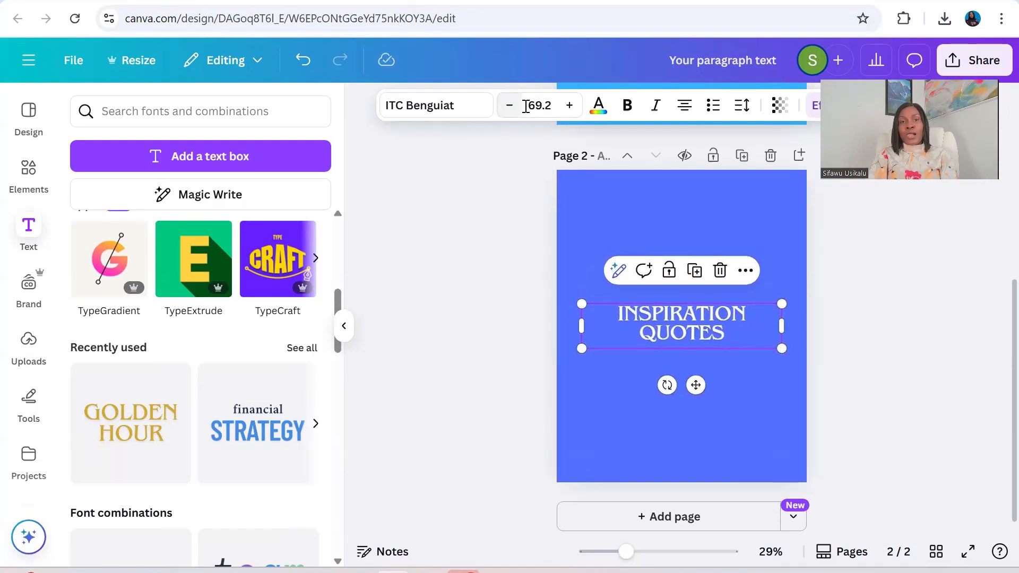
{"action": "left_click", "coordinate": [569, 106]}
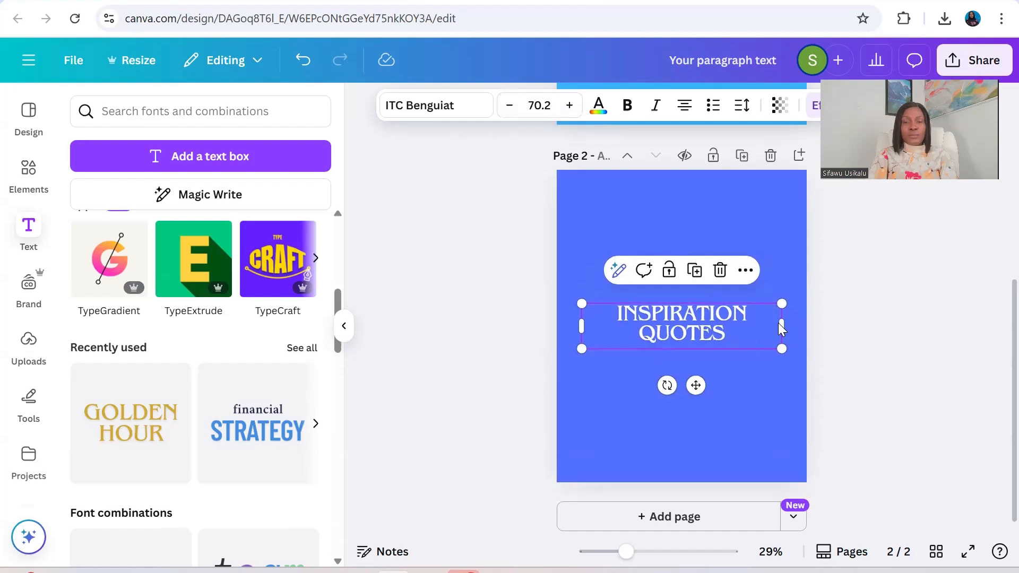
Step: Try searching the fonts and combinations for "bulk create"
{"action": "scroll", "coordinate": [785, 329], "scroll_direction": "up", "scroll_amount": 5}
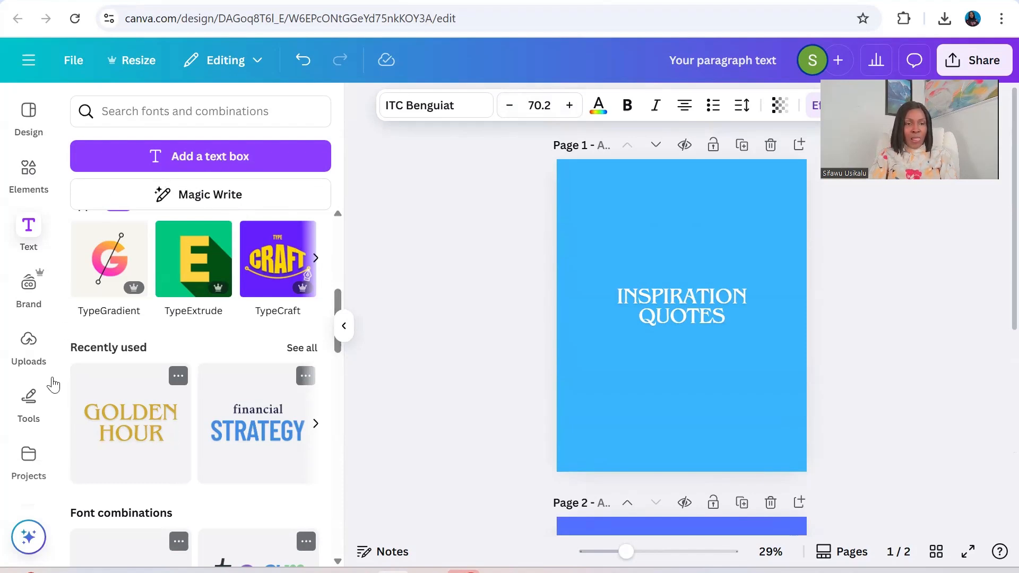
{"action": "scroll", "coordinate": [29, 318], "scroll_direction": "down", "scroll_amount": 6}
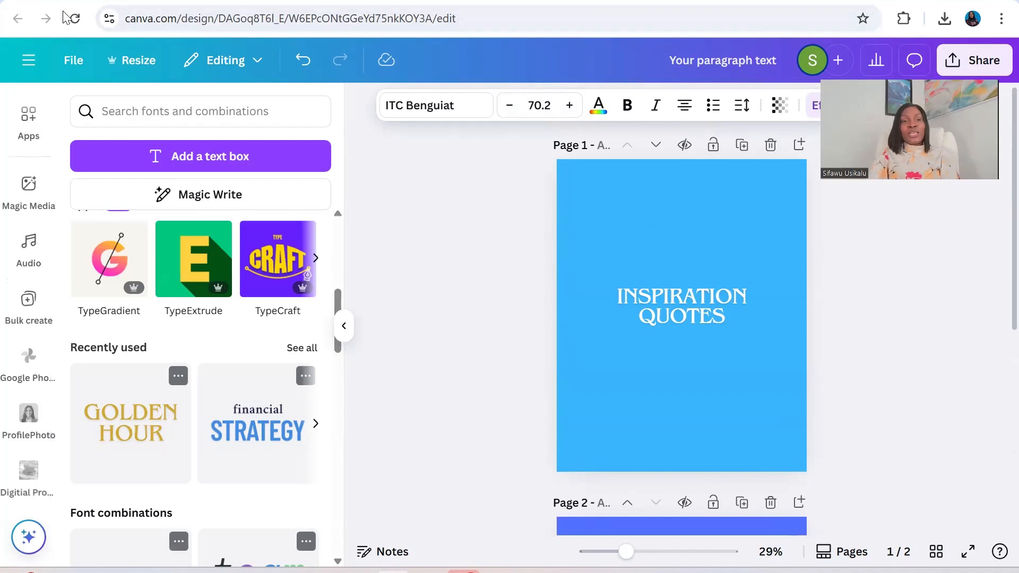
{"action": "left_click", "coordinate": [154, 110]}
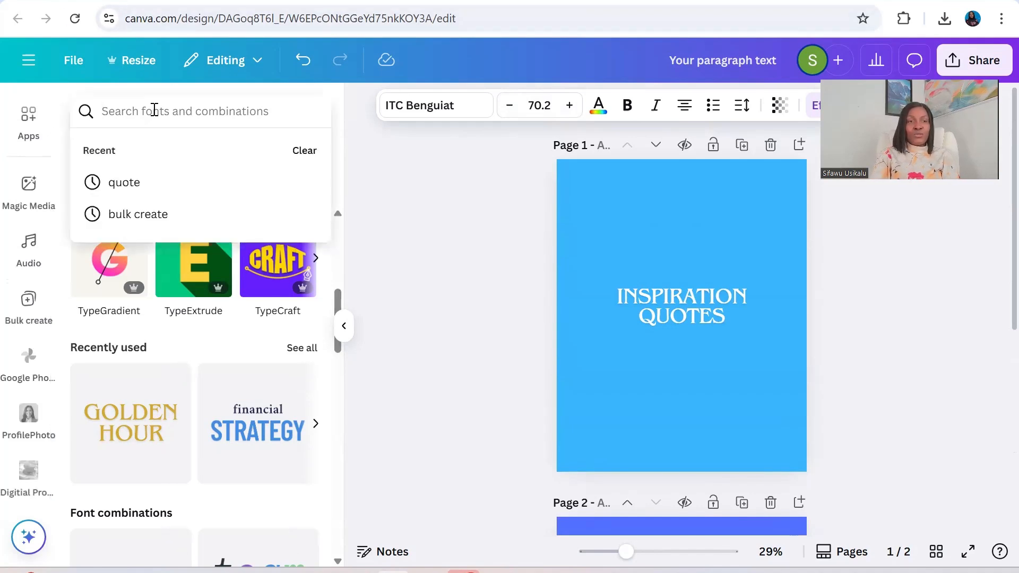
{"action": "type", "text": "b"}
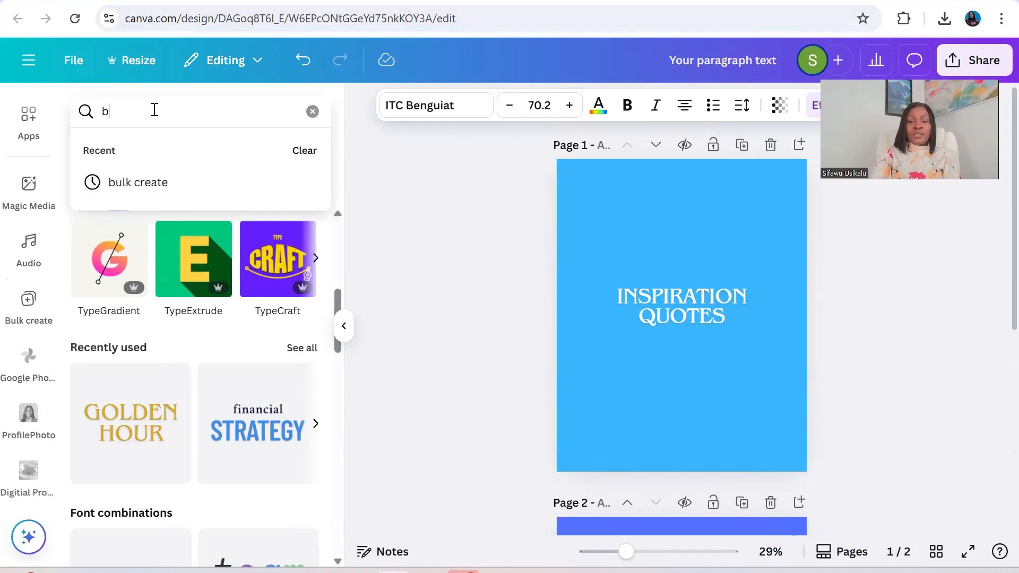
{"action": "type", "text": "ulk create"}
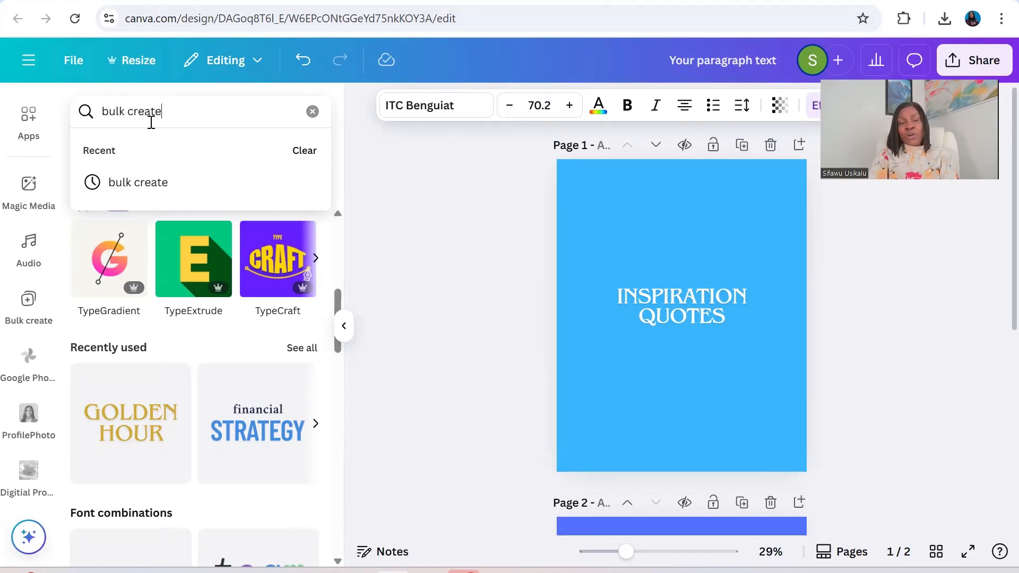
{"action": "left_click", "coordinate": [125, 186]}
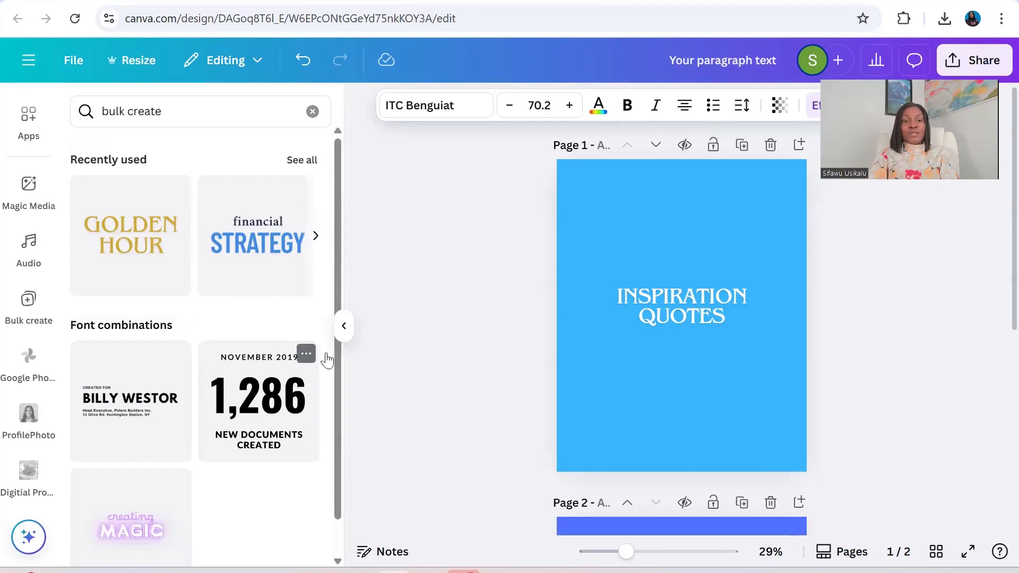
{"action": "scroll", "coordinate": [337, 238], "scroll_direction": "down", "scroll_amount": 1}
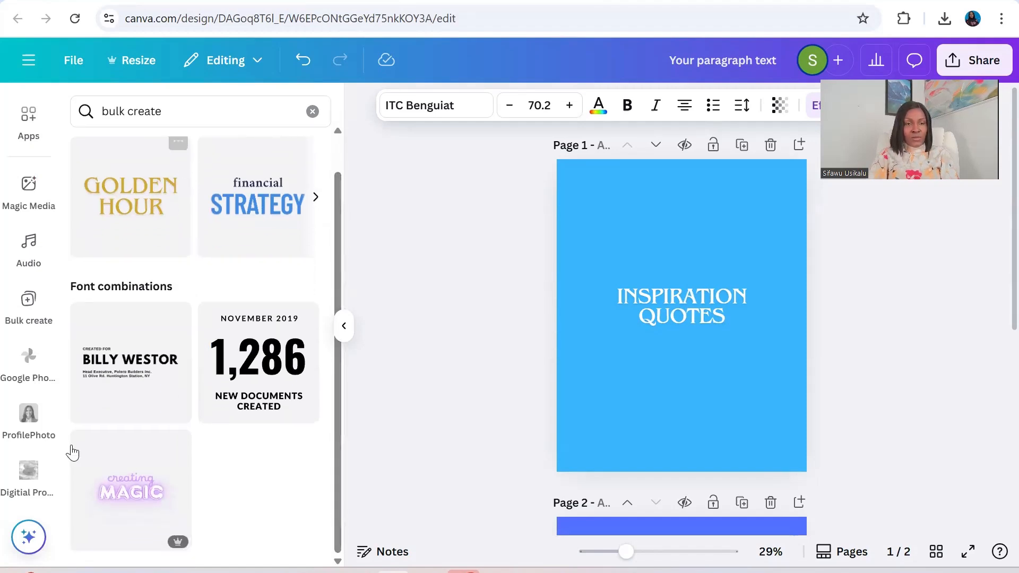
Step: Open Bulk create and choose to enter the data manually instead of uploading a file
{"action": "left_click", "coordinate": [27, 305]}
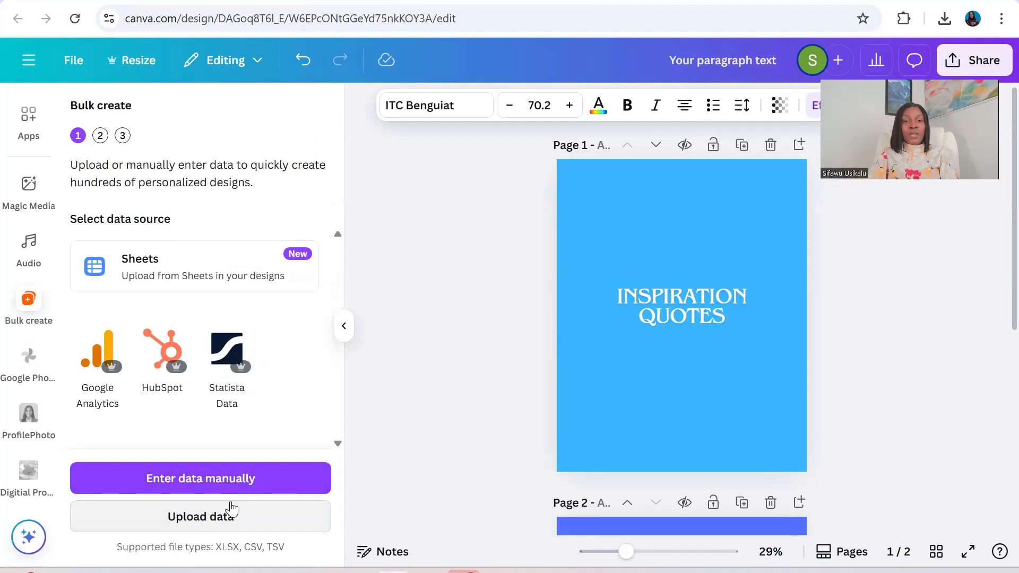
{"action": "left_click", "coordinate": [232, 509]}
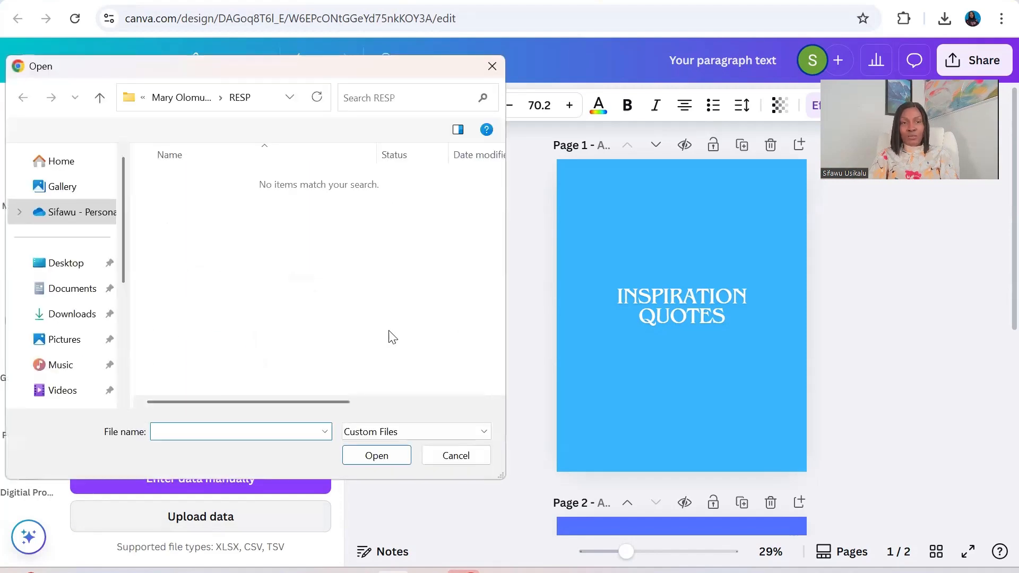
{"action": "left_click", "coordinate": [493, 67]}
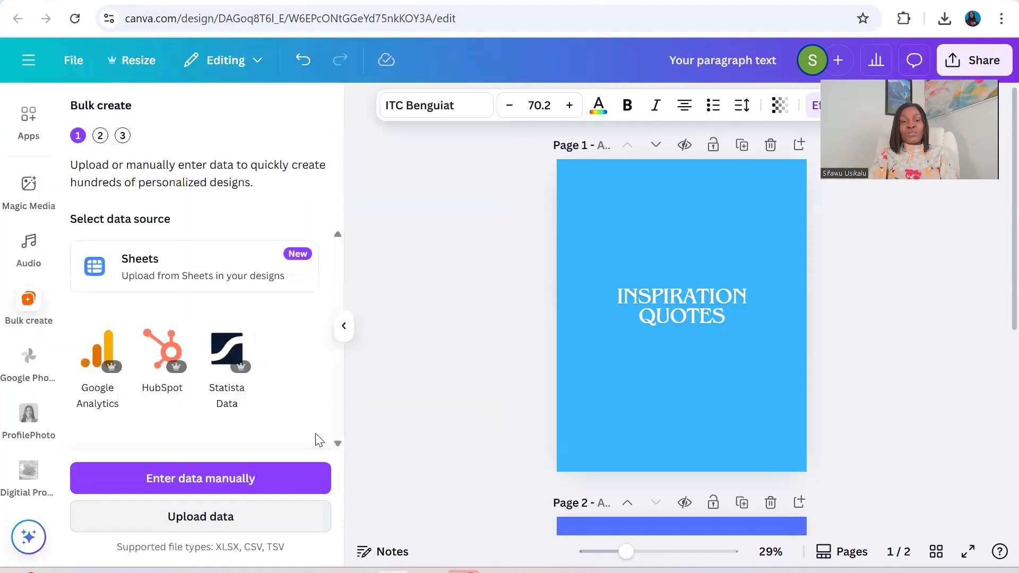
{"action": "left_click", "coordinate": [223, 483]}
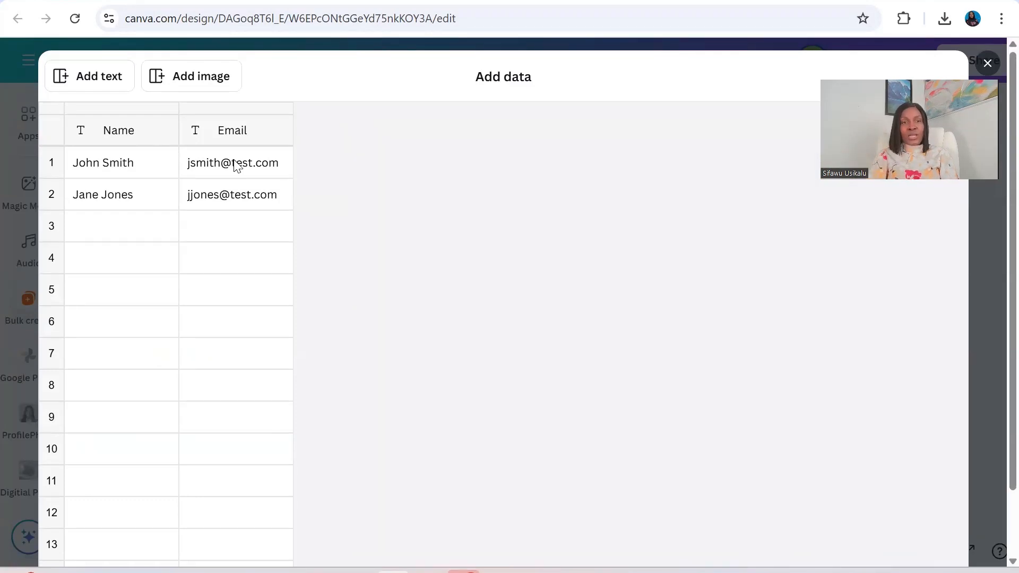
Step: Clear the Name heading of the first column in the Add data table
{"action": "left_click", "coordinate": [217, 133]}
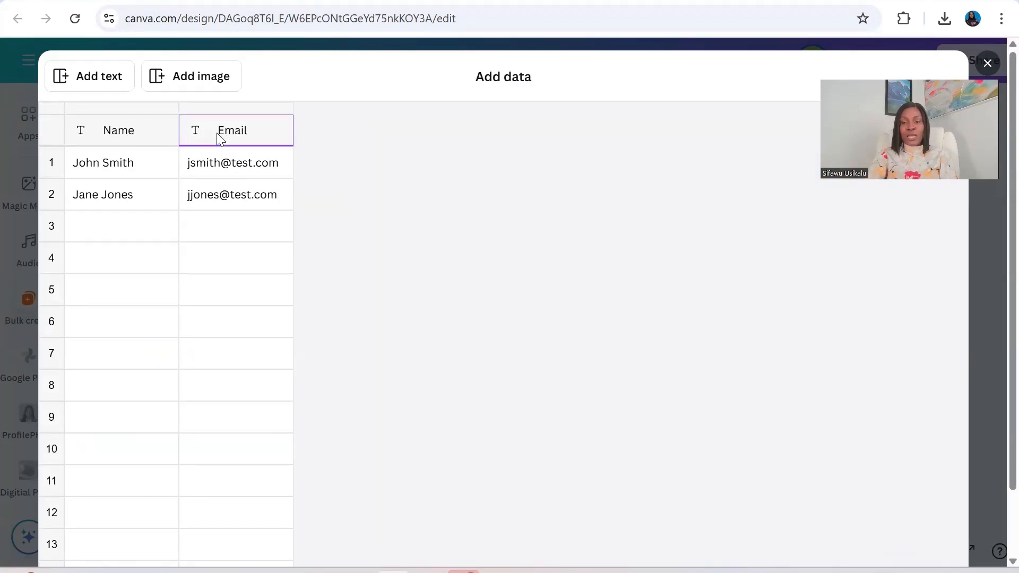
{"action": "left_click", "coordinate": [253, 165]}
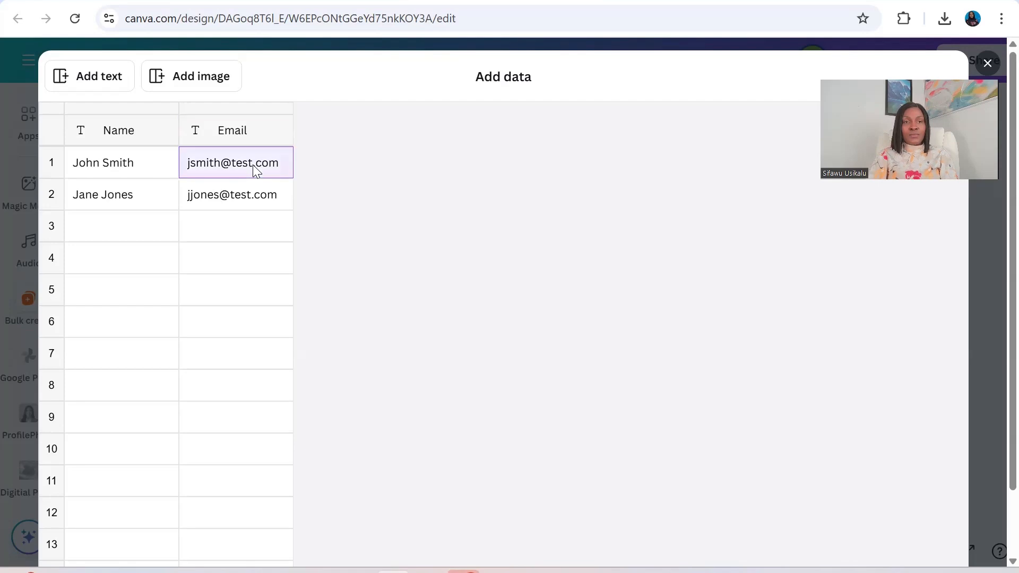
{"action": "left_click", "coordinate": [136, 132]}
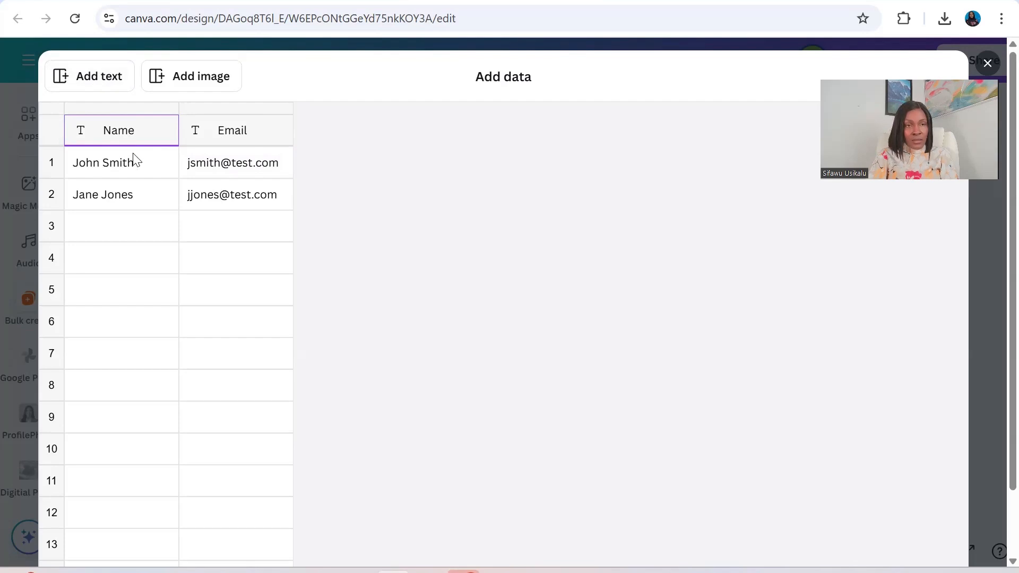
{"action": "key", "text": "BackSpace"}
{"action": "key", "text": "BackSpace"}
{"action": "key", "text": "BackSpace"}
{"action": "key", "text": "BackSpace"}
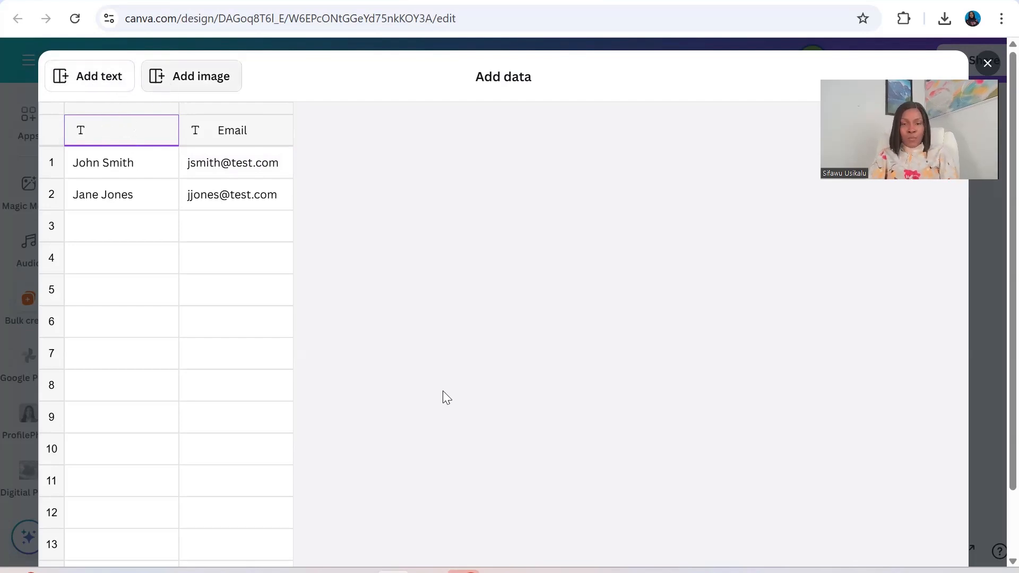
Step: Copy the whole Quote column from inspirational_quotes in Excel and paste it into the first column of Canva's data table
{"action": "mouse_move", "coordinate": [534, 569]}
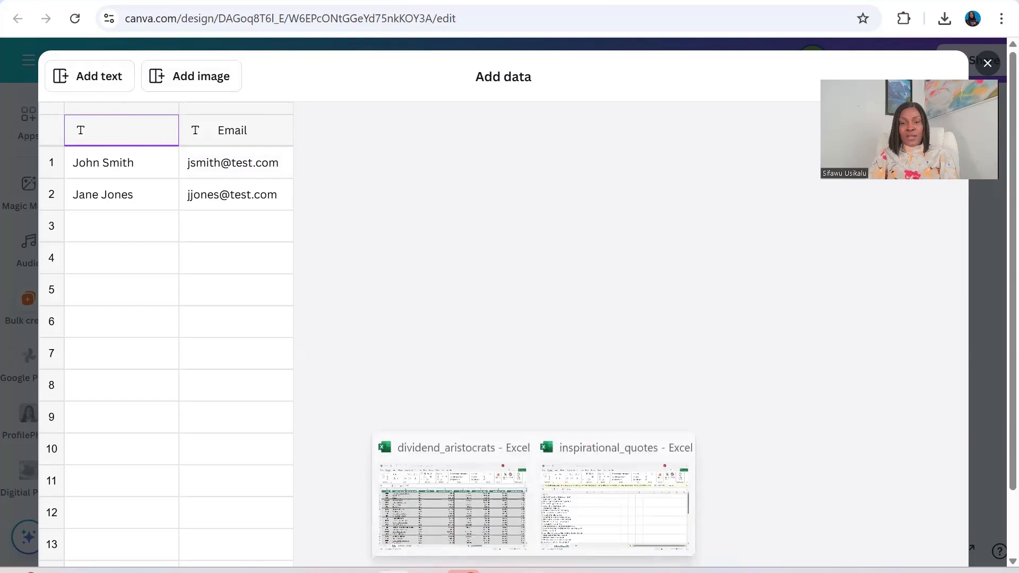
{"action": "left_click", "coordinate": [595, 492]}
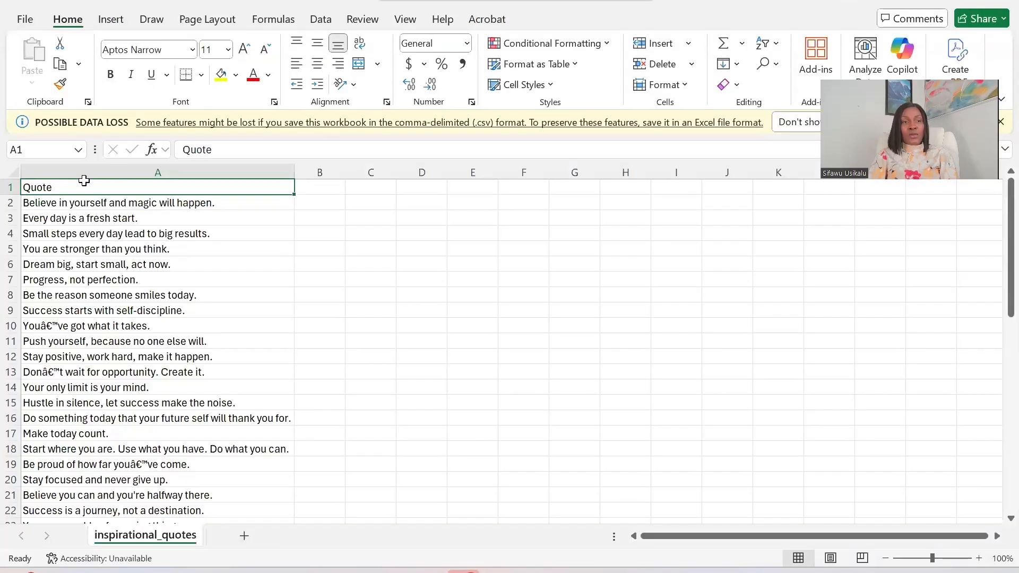
{"action": "left_click_drag", "start_coordinate": [68, 186], "coordinate": [49, 556]}
{"action": "left_click_drag", "start_coordinate": [49, 556], "coordinate": [50, 556]}
{"action": "key", "text": "ctrl+c"}
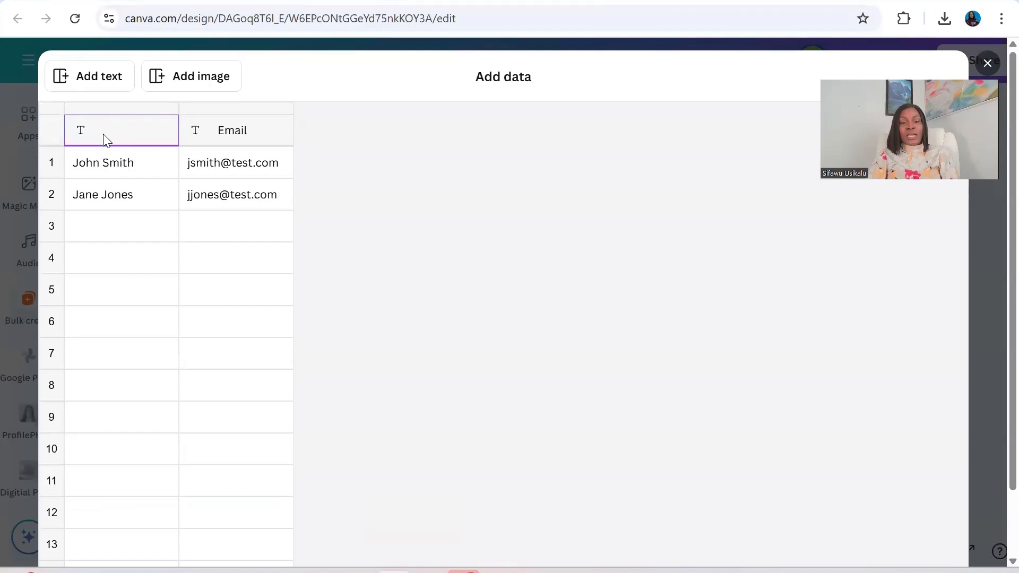
{"action": "key", "text": "ctrl+v"}
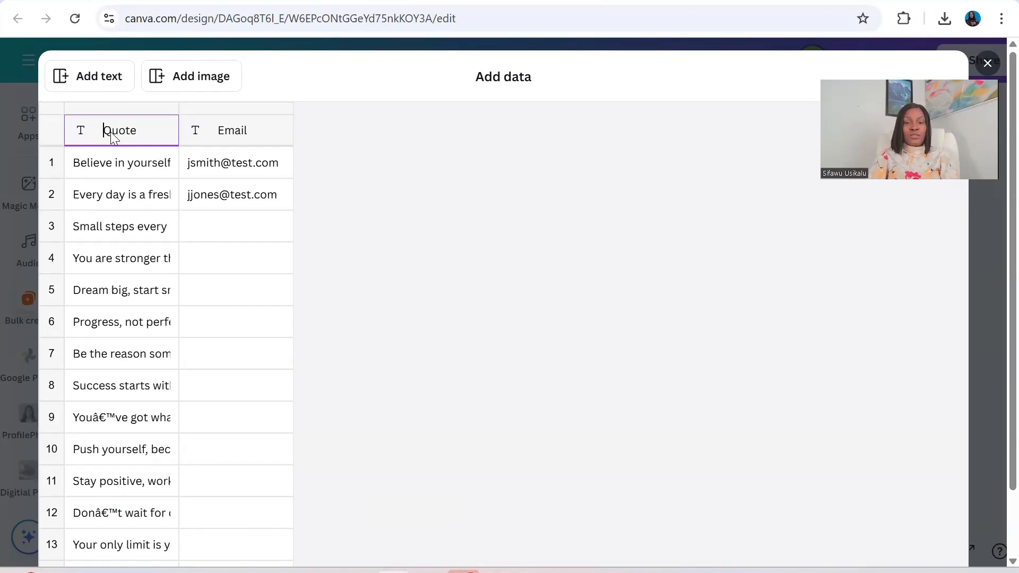
Step: Rename the first column's heading to "Inspirational Quote"
{"action": "type", "text": "Inspi"}
{"action": "type", "text": "rationa"}
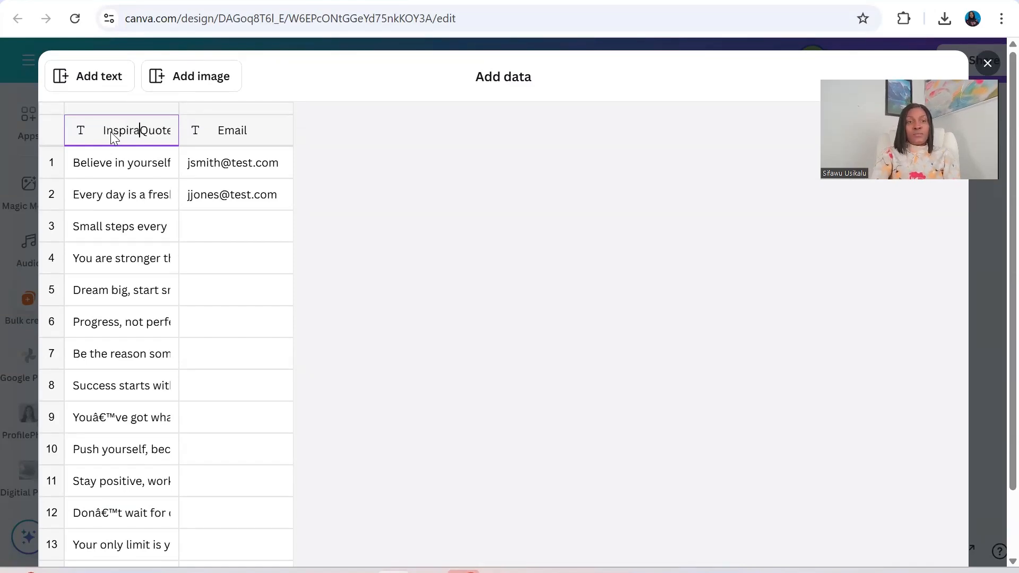
{"action": "type", "text": "l"}
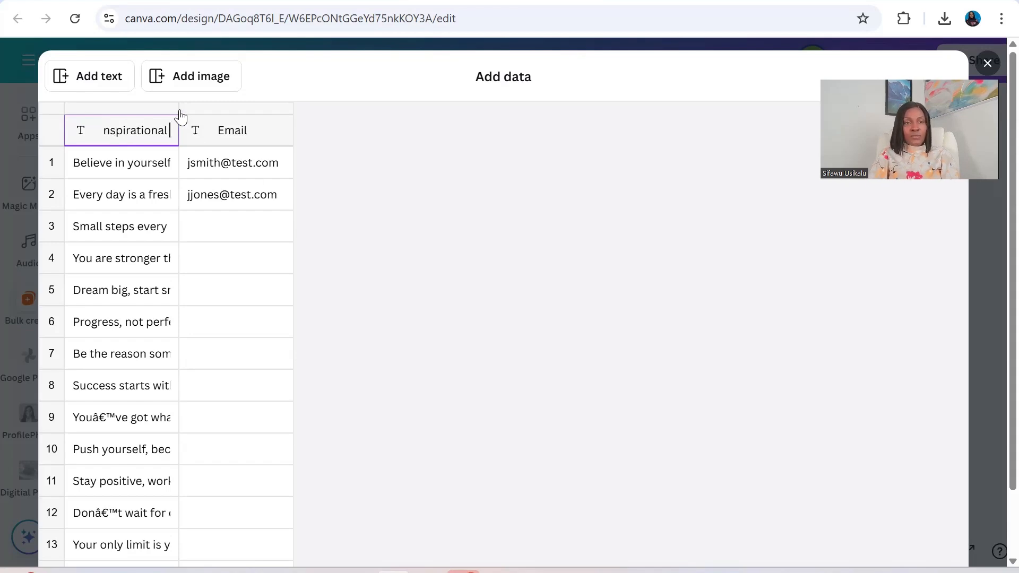
{"action": "left_click", "coordinate": [285, 298]}
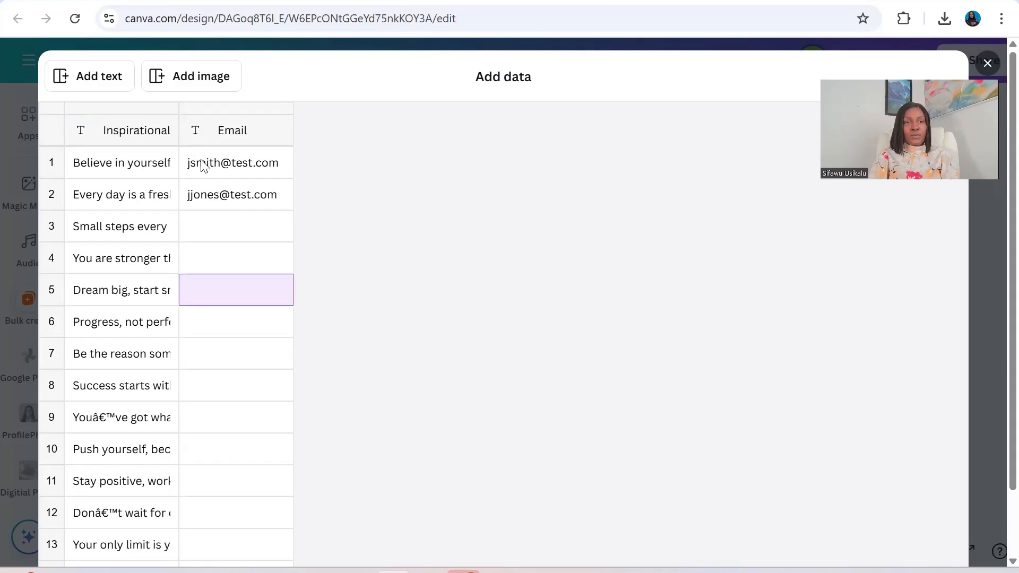
{"action": "left_click", "coordinate": [176, 118]}
Step: Delete the sample e-mail addresses from rows 1 and 2 of the Email column
{"action": "left_click", "coordinate": [198, 130]}
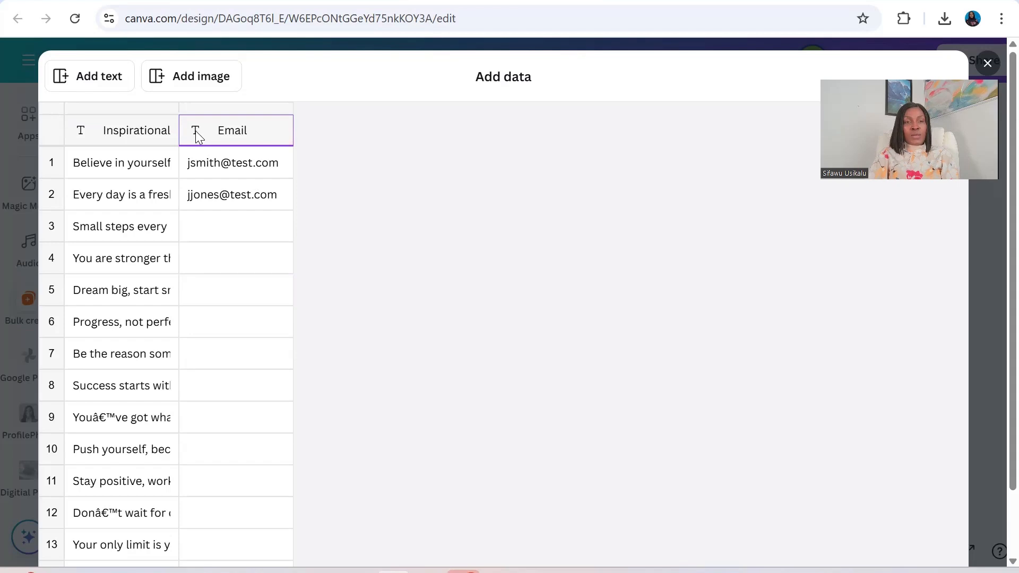
{"action": "left_click", "coordinate": [281, 194]}
{"action": "key", "text": "BackSpace"}
{"action": "key", "text": "BackSpace"}
{"action": "key", "text": "BackSpace"}
{"action": "key", "text": "BackSpace"}
{"action": "key", "text": "BackSpace"}
{"action": "key", "text": "BackSpace"}
{"action": "key", "text": "BackSpace"}
{"action": "key", "text": "BackSpace"}
{"action": "key", "text": "BackSpace"}
{"action": "key", "text": "BackSpace"}
{"action": "key", "text": "BackSpace"}
{"action": "key", "text": "BackSpace"}
{"action": "key", "text": "BackSpace"}
{"action": "key", "text": "BackSpace"}
{"action": "key", "text": "BackSpace"}
{"action": "left_click", "coordinate": [276, 165]}
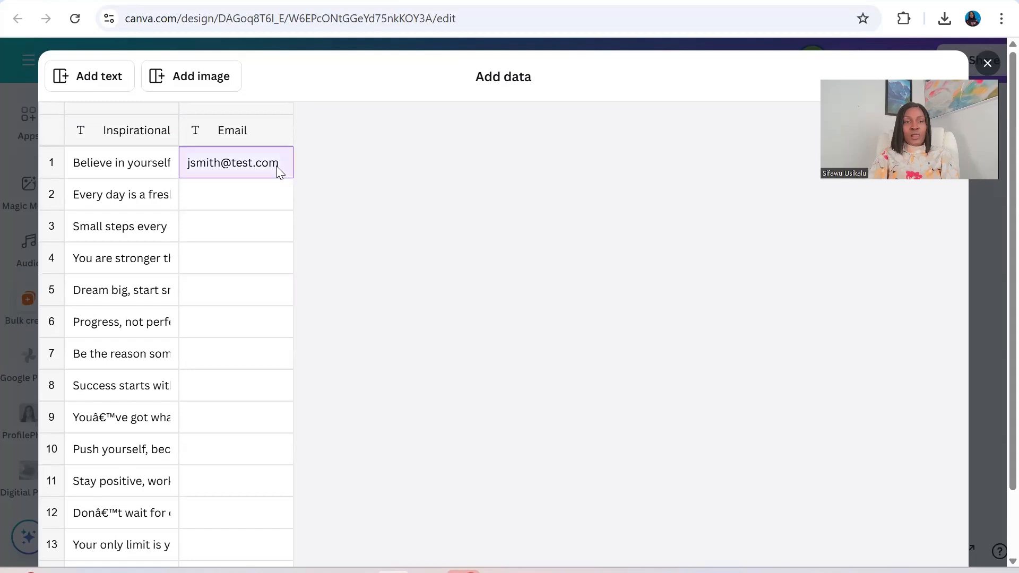
{"action": "key", "text": "BackSpace"}
{"action": "key", "text": "BackSpace"}
{"action": "key", "text": "BackSpace"}
{"action": "key", "text": "BackSpace"}
{"action": "key", "text": "BackSpace"}
{"action": "key", "text": "BackSpace"}
{"action": "key", "text": "BackSpace"}
{"action": "key", "text": "BackSpace"}
{"action": "key", "text": "BackSpace"}
{"action": "key", "text": "BackSpace"}
{"action": "key", "text": "BackSpace"}
{"action": "key", "text": "BackSpace"}
{"action": "key", "text": "BackSpace"}
{"action": "key", "text": "BackSpace"}
{"action": "key", "text": "BackSpace"}
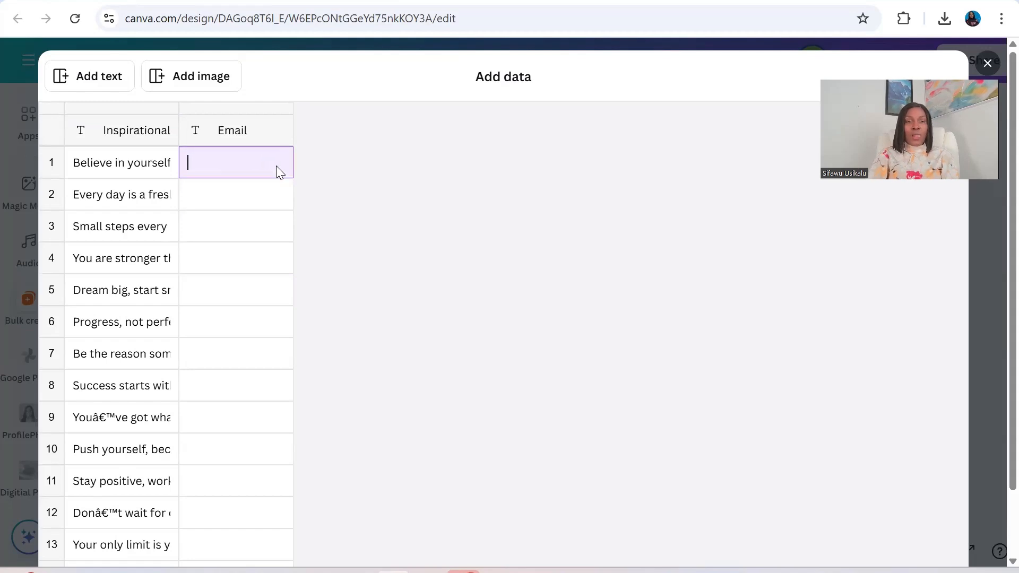
Step: Clear the Email heading of the second column and finish adding the data table
{"action": "left_click", "coordinate": [252, 131]}
{"action": "key", "text": "BackSpace"}
{"action": "key", "text": "BackSpace"}
{"action": "key", "text": "BackSpace"}
{"action": "key", "text": "BackSpace"}
{"action": "key", "text": "BackSpace"}
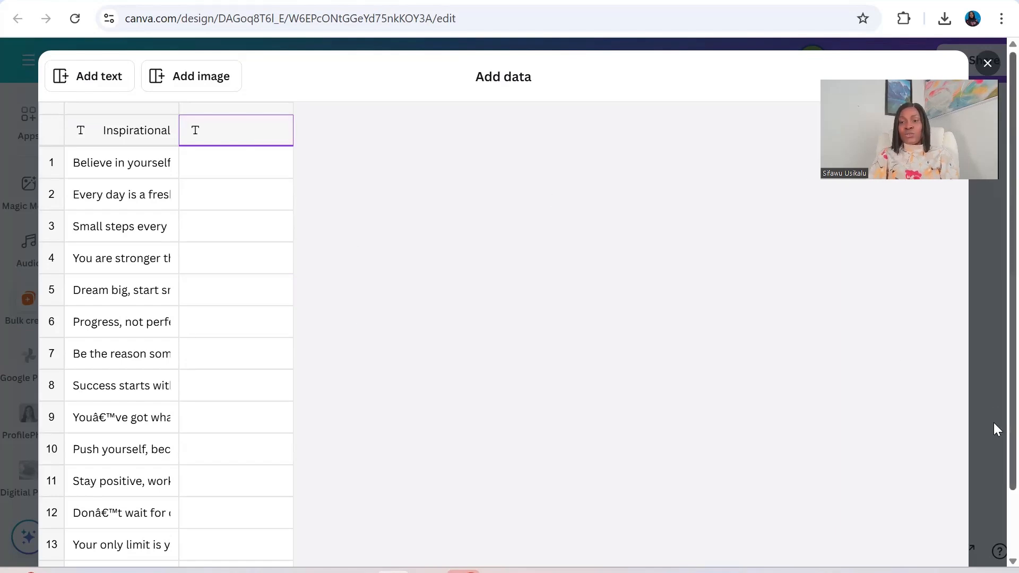
{"action": "scroll", "coordinate": [993, 423], "scroll_direction": "down", "scroll_amount": 2}
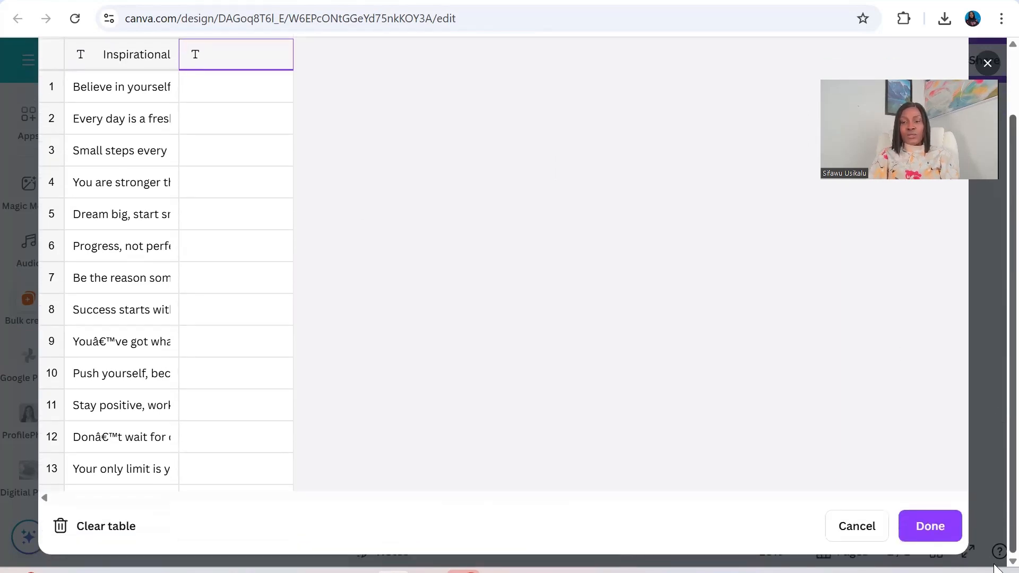
{"action": "left_click", "coordinate": [930, 505]}
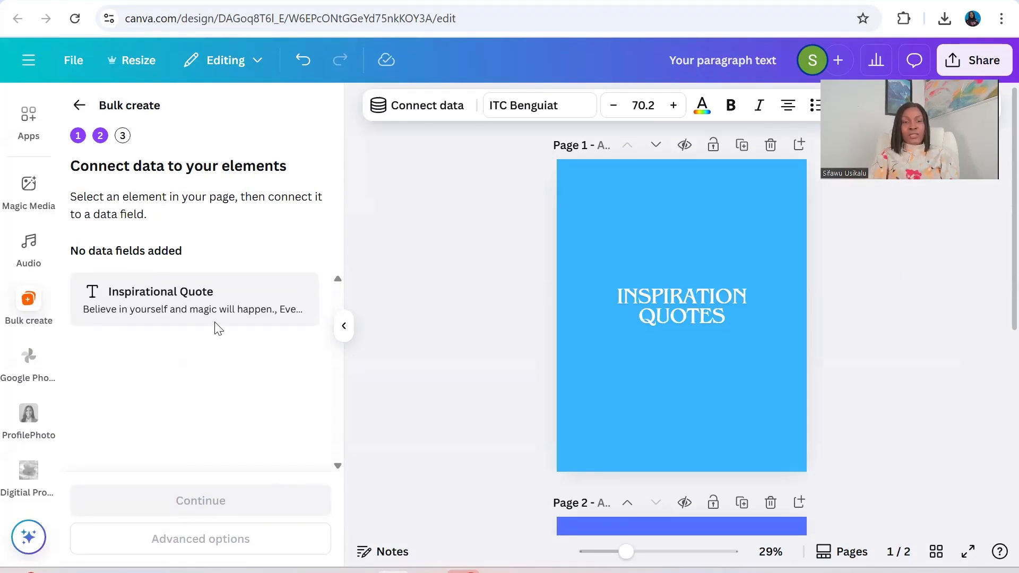
Step: Connect the "Inspiration Quotes" text on page 1 to the Inspirational Quote data field
{"action": "left_click", "coordinate": [693, 299]}
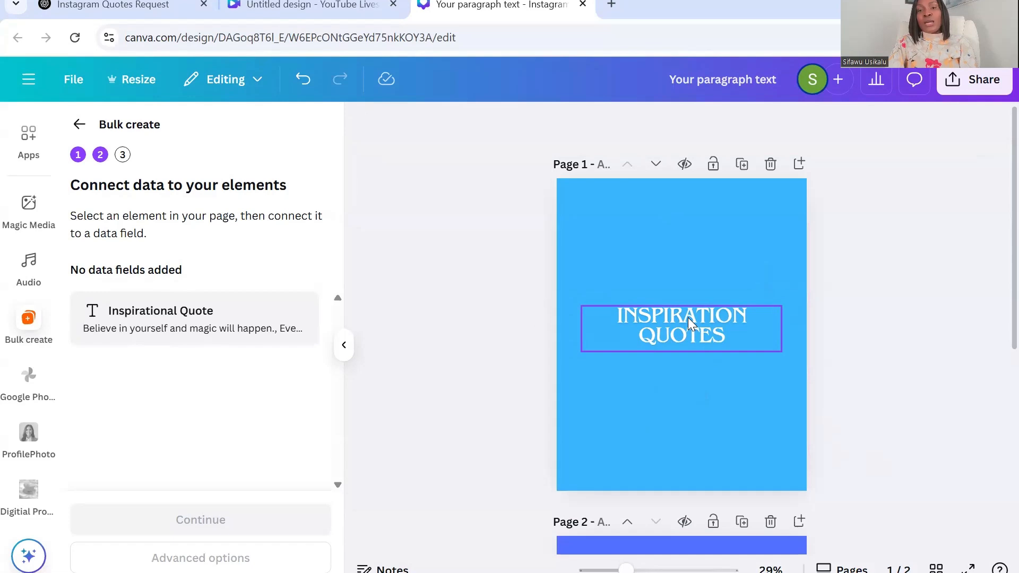
{"action": "left_click", "coordinate": [737, 323]}
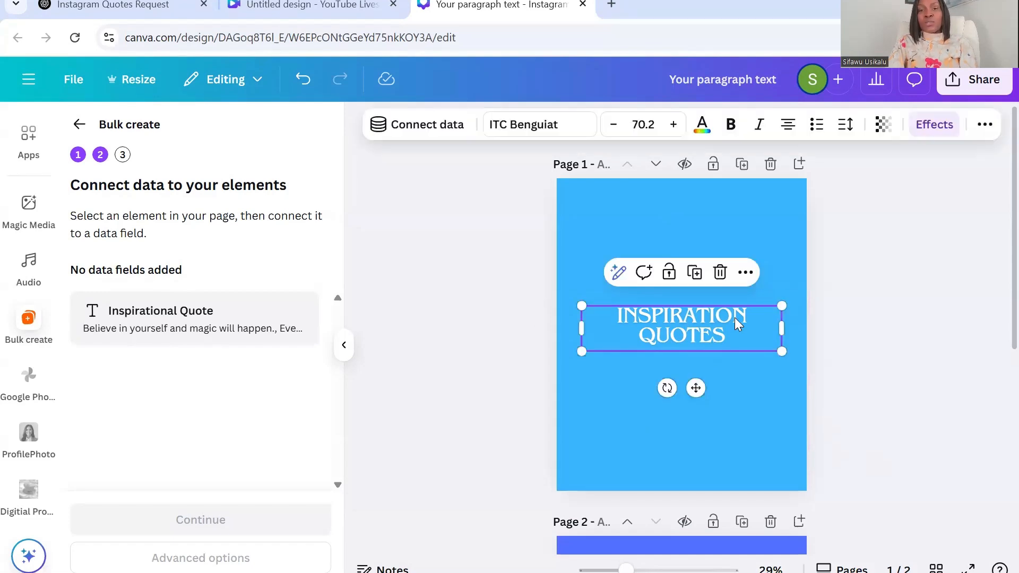
{"action": "left_click", "coordinate": [745, 274]}
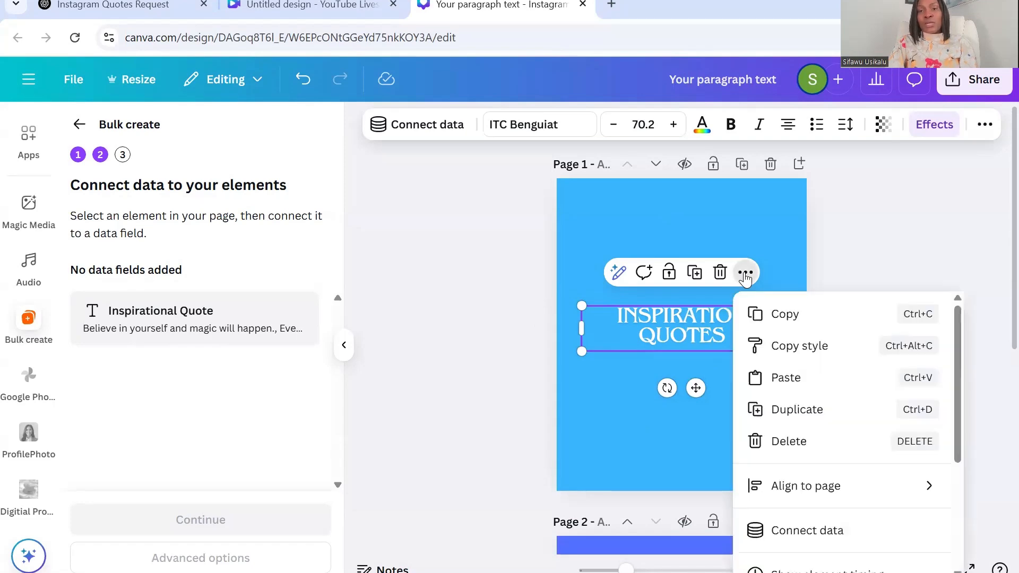
{"action": "left_click", "coordinate": [852, 530]}
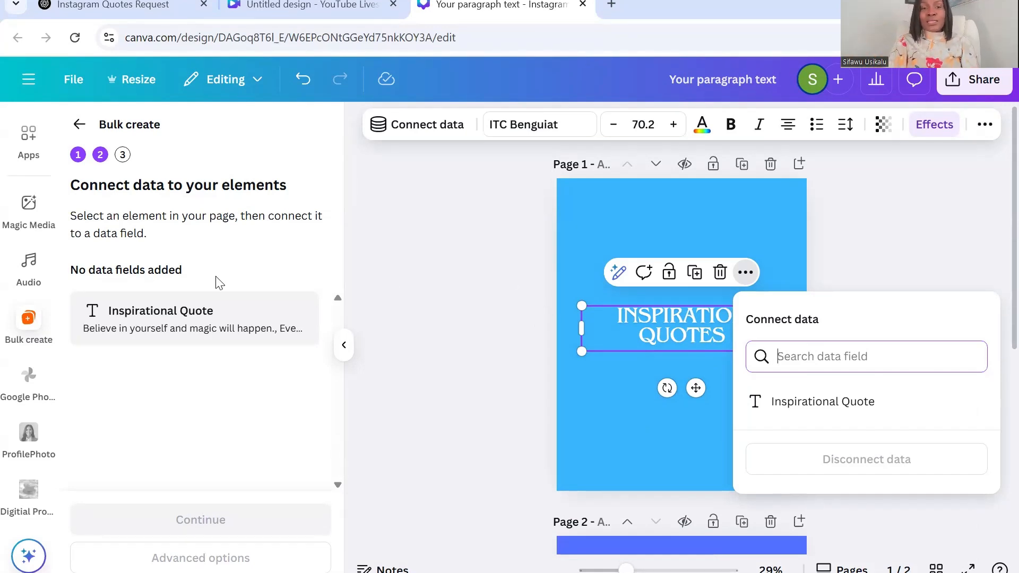
{"action": "left_click", "coordinate": [864, 401]}
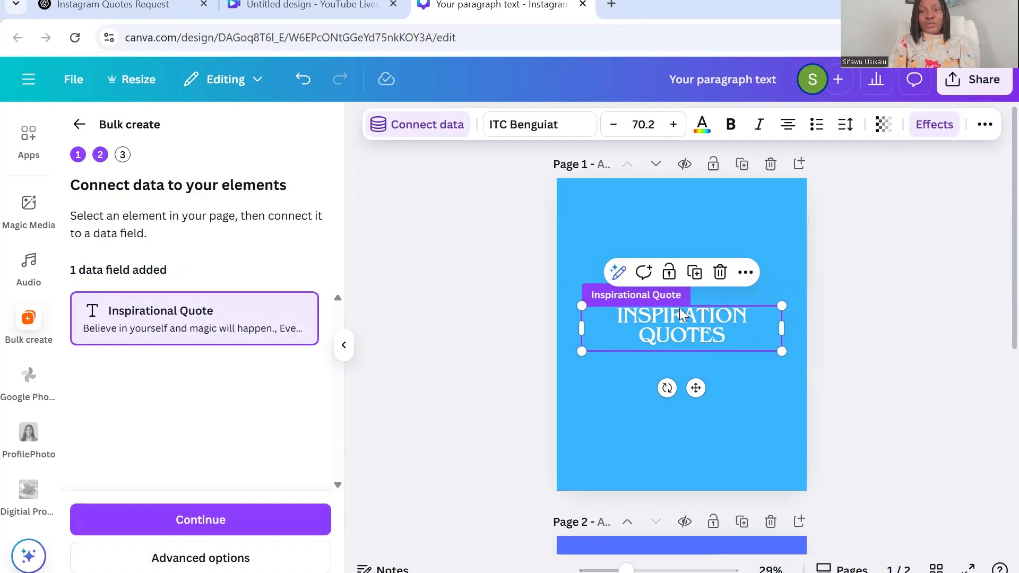
Step: Continue to applying the data and generate the 50 designs with all quotes selected
{"action": "left_click", "coordinate": [185, 523]}
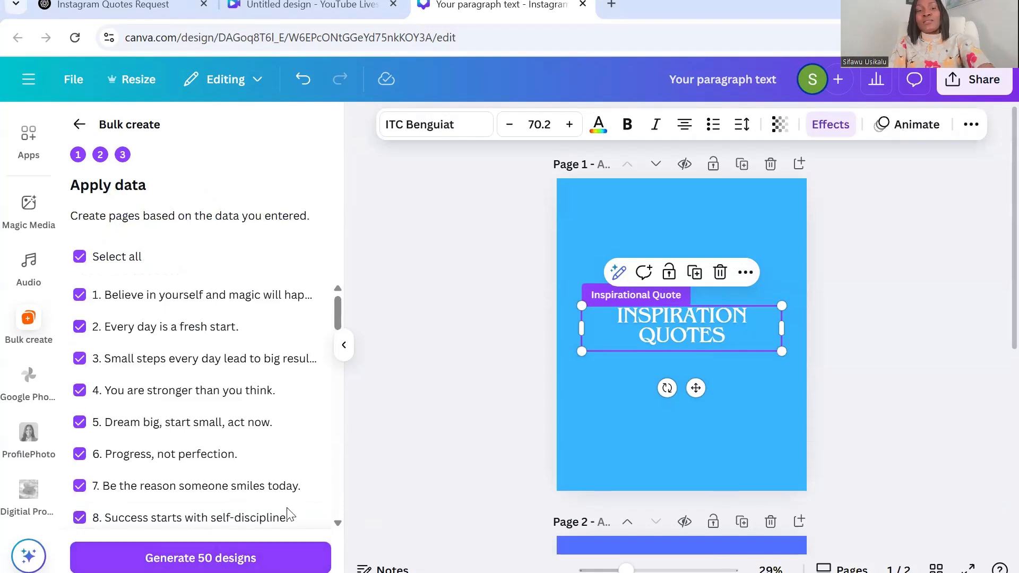
{"action": "scroll", "coordinate": [289, 513], "scroll_direction": "down", "scroll_amount": 8}
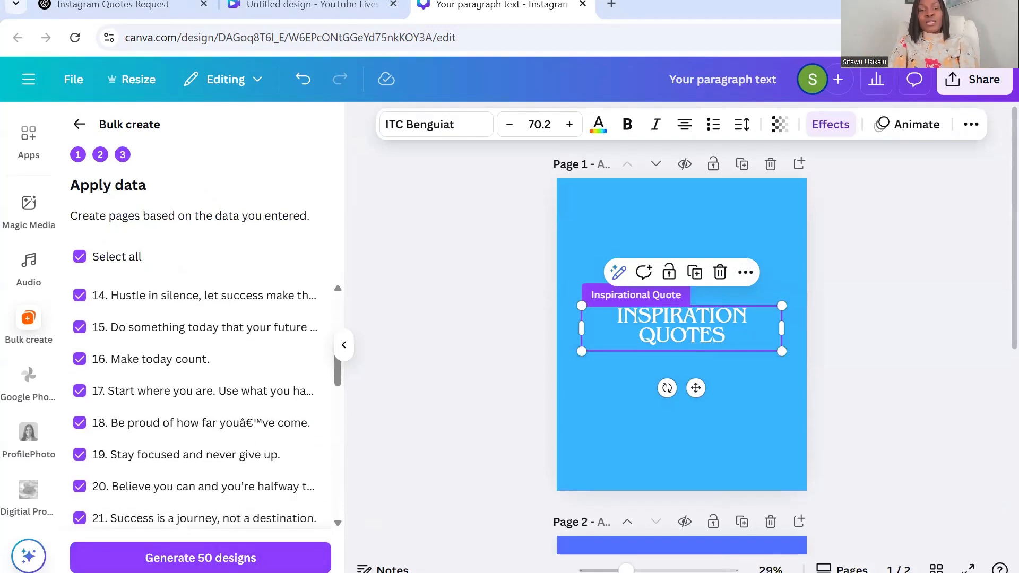
{"action": "left_click", "coordinate": [104, 563]}
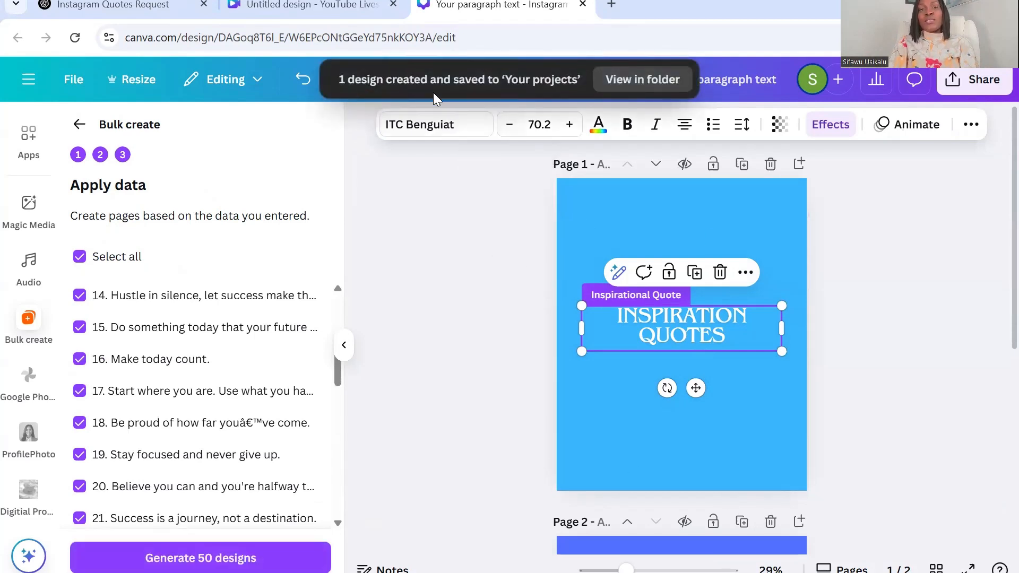
Step: Go to the projects folder, dismiss the notice about new tabs, and open the "(Bulk 1) Your paragraph text" design
{"action": "left_click", "coordinate": [635, 81]}
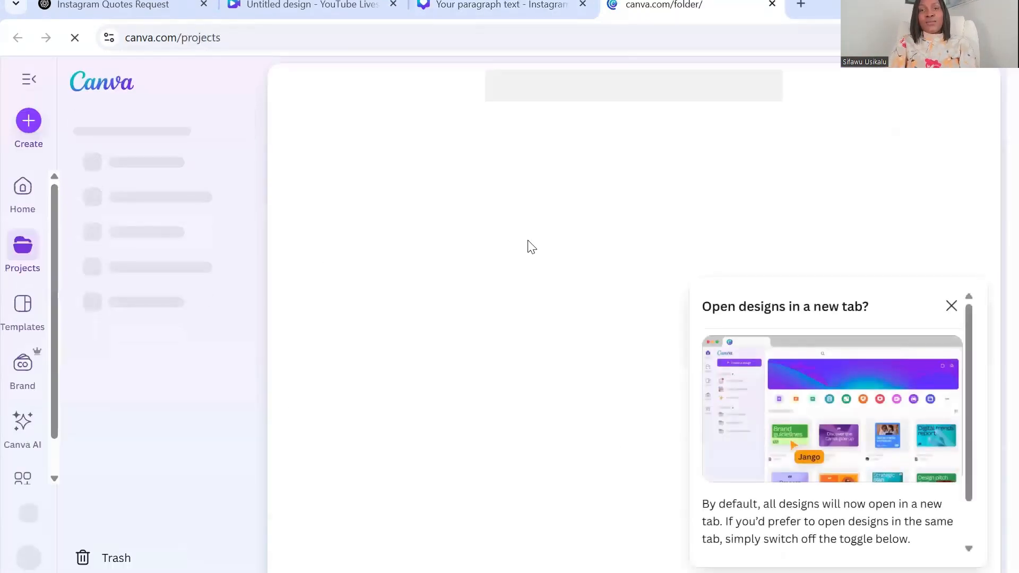
{"action": "left_click", "coordinate": [950, 307]}
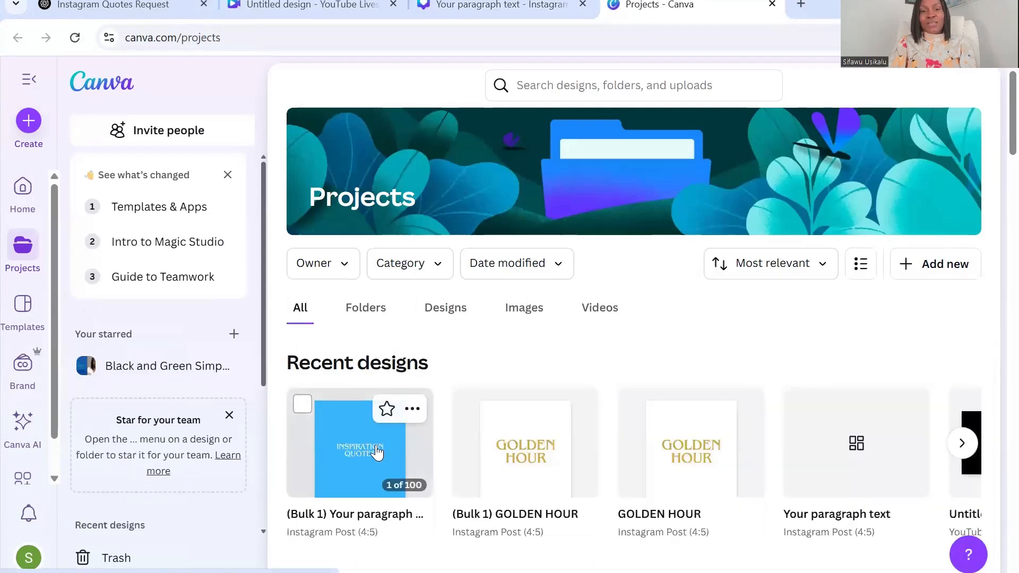
{"action": "left_click", "coordinate": [362, 448]}
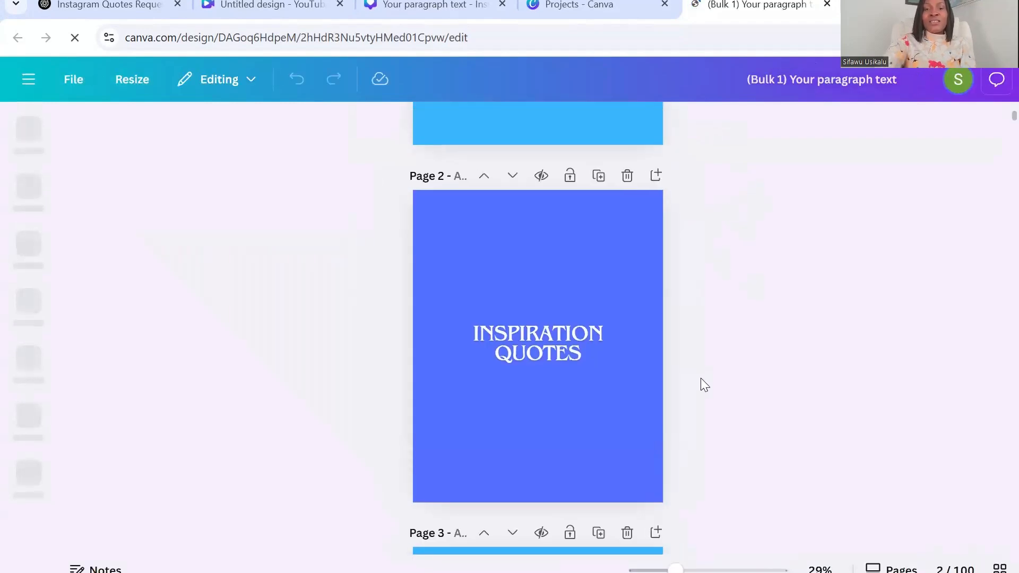
Step: Look through the generated pages of the bulk design to check the quote and cover pages
{"action": "scroll", "coordinate": [703, 384], "scroll_direction": "down", "scroll_amount": 5}
{"action": "scroll", "coordinate": [701, 378], "scroll_direction": "down", "scroll_amount": 7}
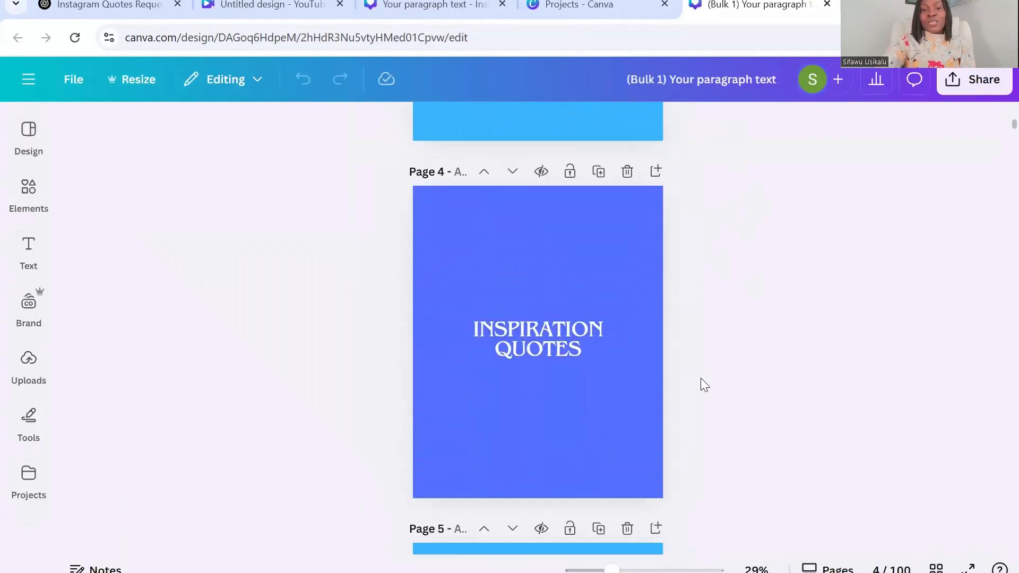
{"action": "scroll", "coordinate": [701, 378], "scroll_direction": "down", "scroll_amount": 10}
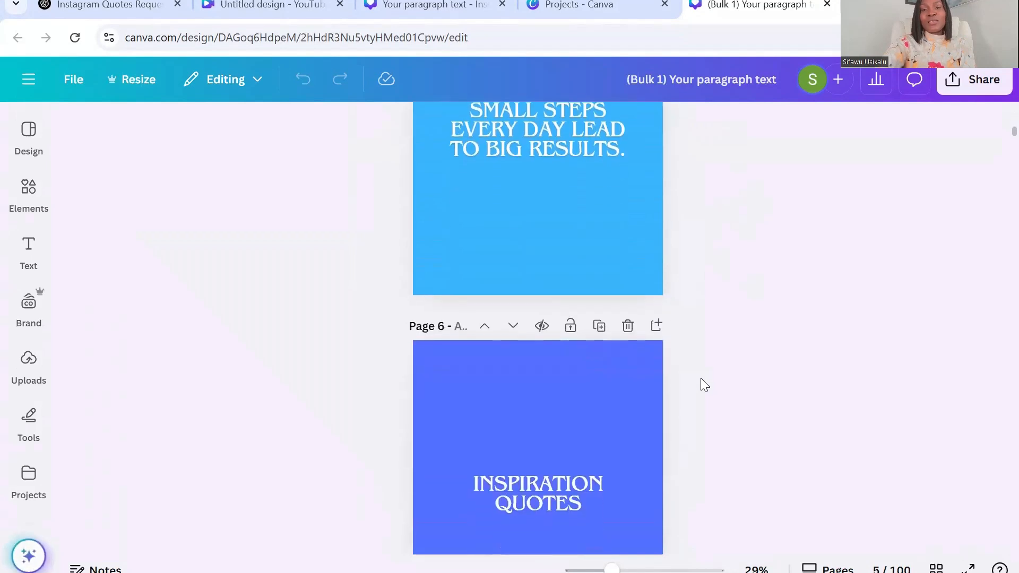
{"action": "scroll", "coordinate": [701, 378], "scroll_direction": "down", "scroll_amount": 1}
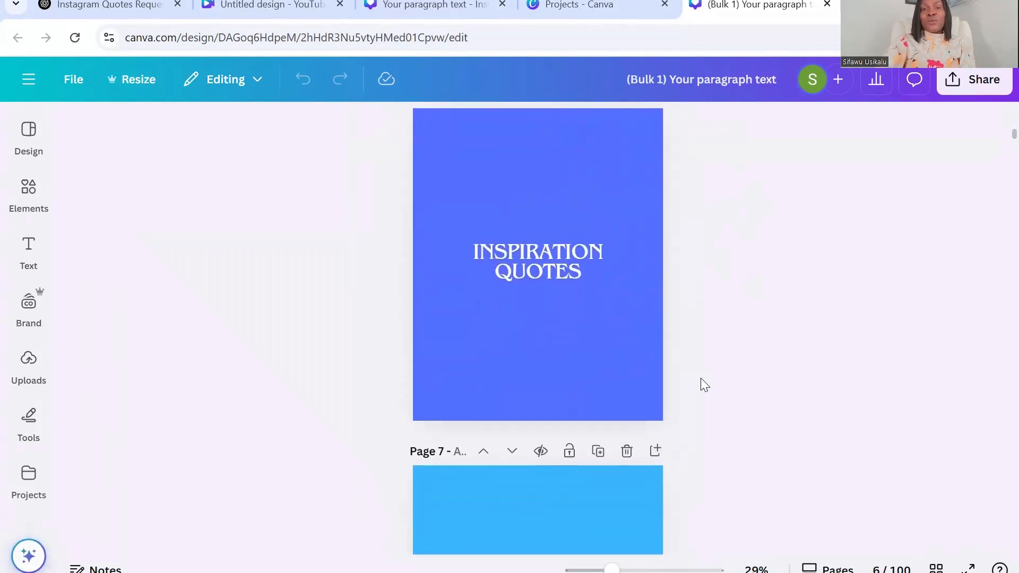
{"action": "scroll", "coordinate": [701, 378], "scroll_direction": "up", "scroll_amount": 11}
{"action": "scroll", "coordinate": [701, 377], "scroll_direction": "up", "scroll_amount": 8}
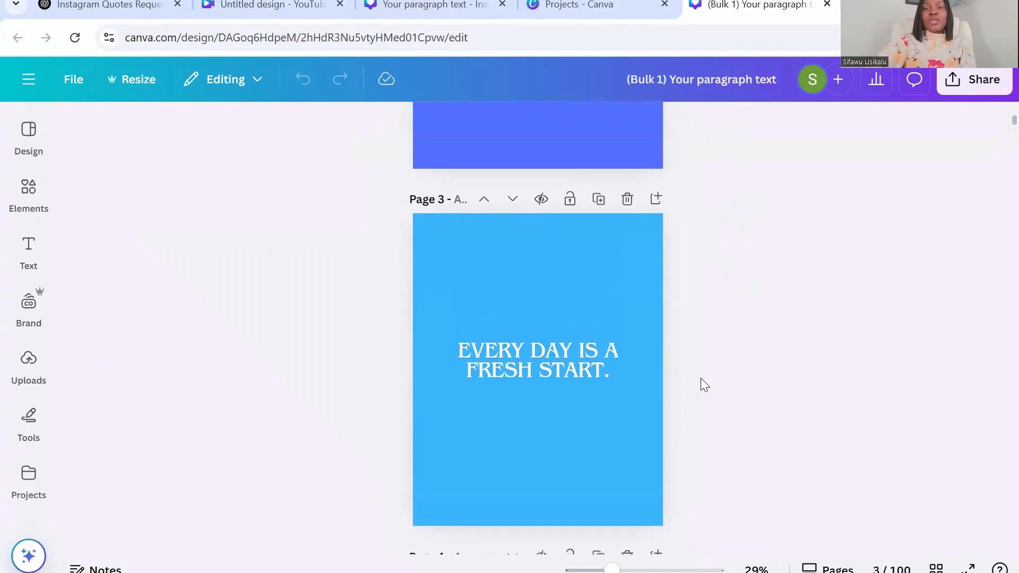
{"action": "scroll", "coordinate": [701, 378], "scroll_direction": "up", "scroll_amount": 9}
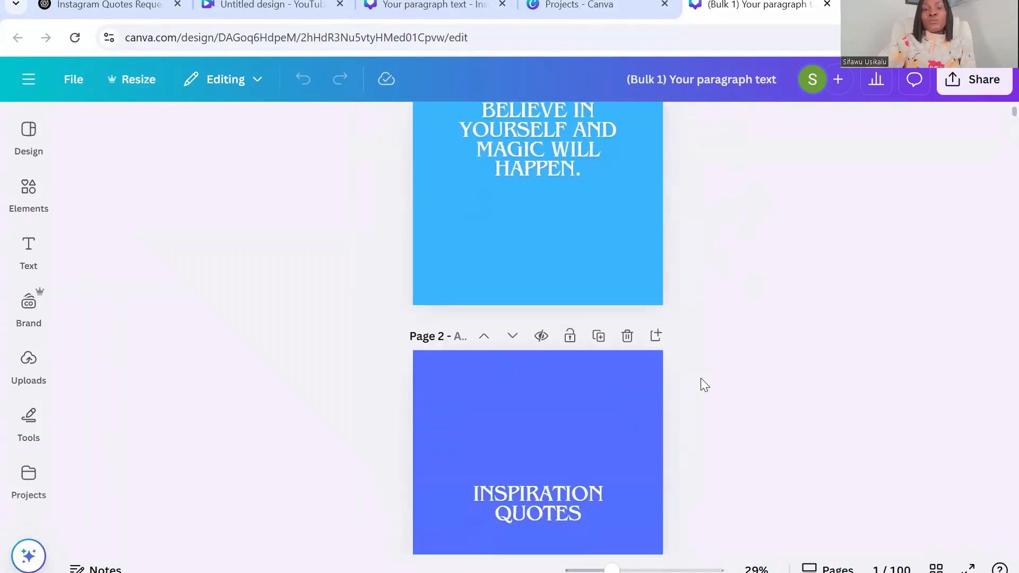
{"action": "scroll", "coordinate": [700, 377], "scroll_direction": "down", "scroll_amount": 1}
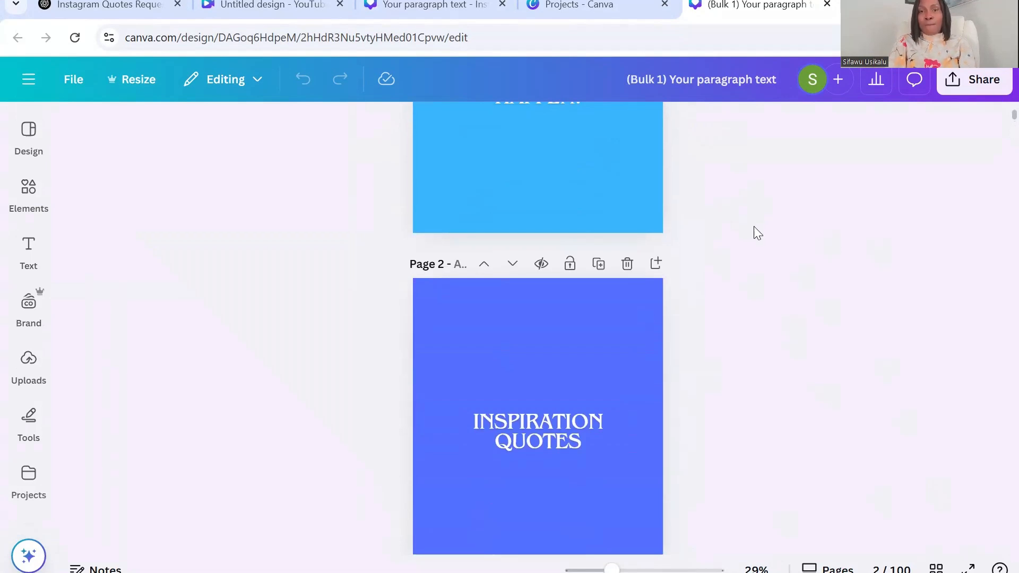
{"action": "scroll", "coordinate": [752, 344], "scroll_direction": "down", "scroll_amount": 10}
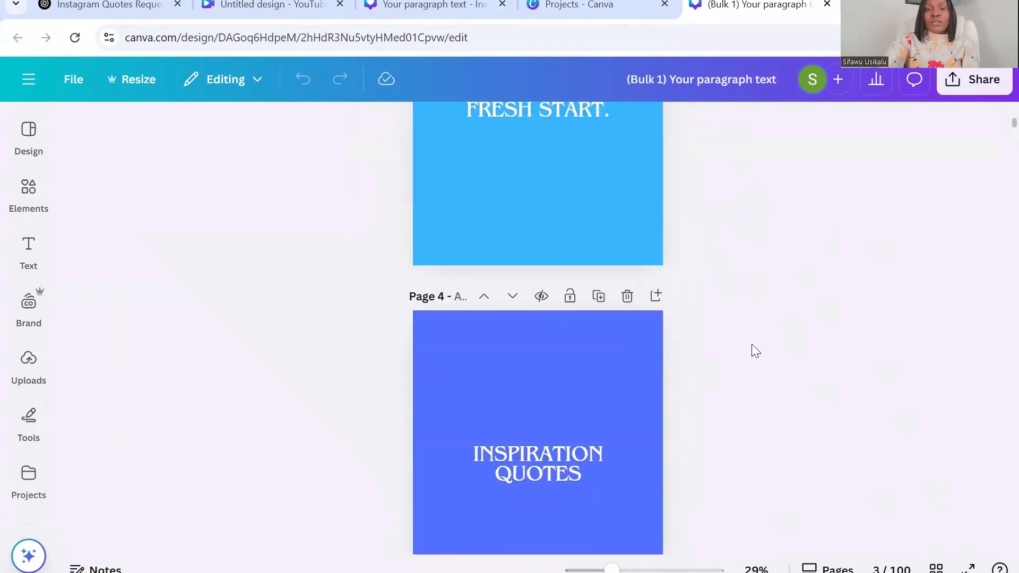
{"action": "scroll", "coordinate": [751, 345], "scroll_direction": "down", "scroll_amount": 8}
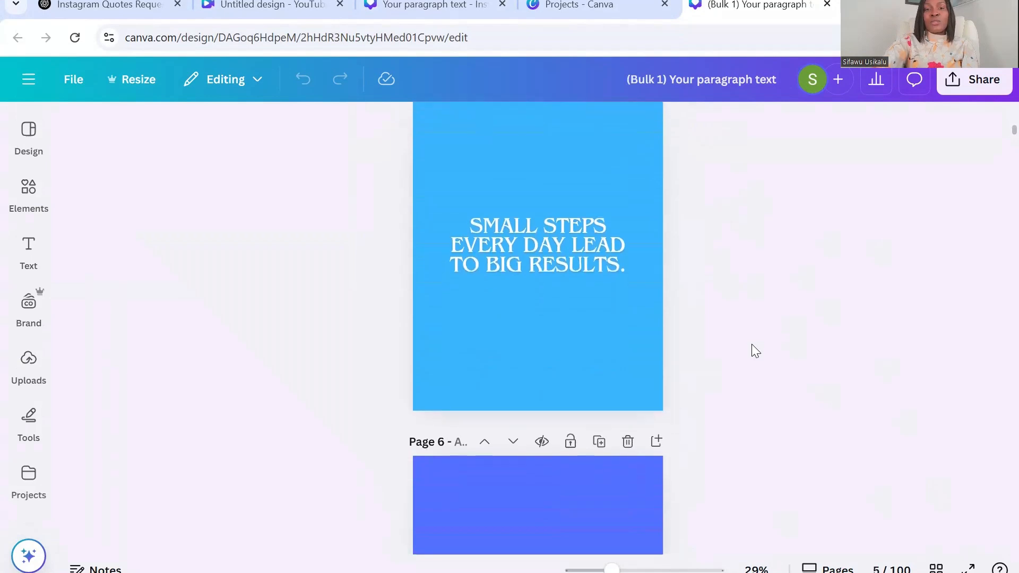
{"action": "scroll", "coordinate": [751, 345], "scroll_direction": "down", "scroll_amount": 10}
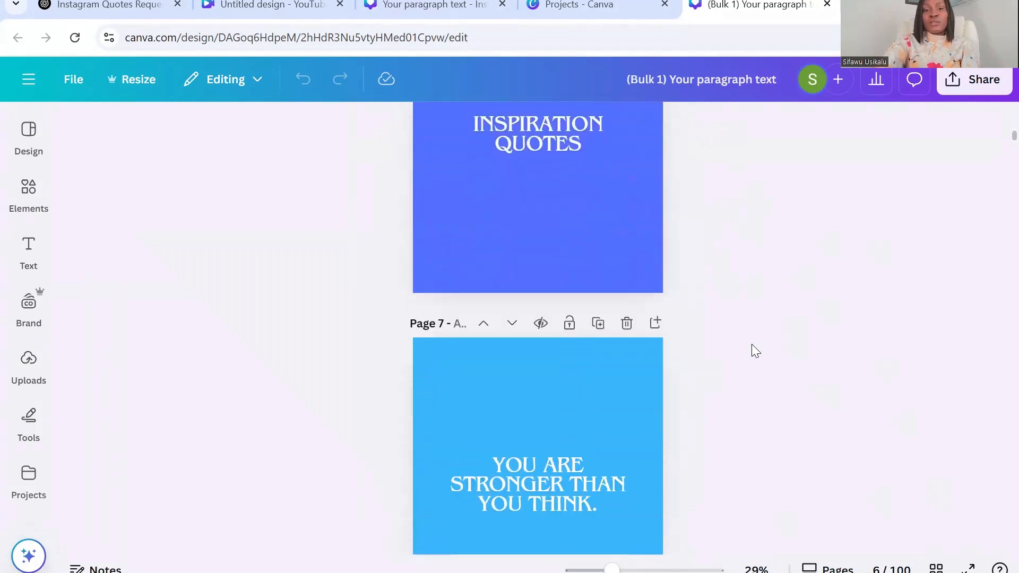
{"action": "scroll", "coordinate": [751, 345], "scroll_direction": "down", "scroll_amount": 2}
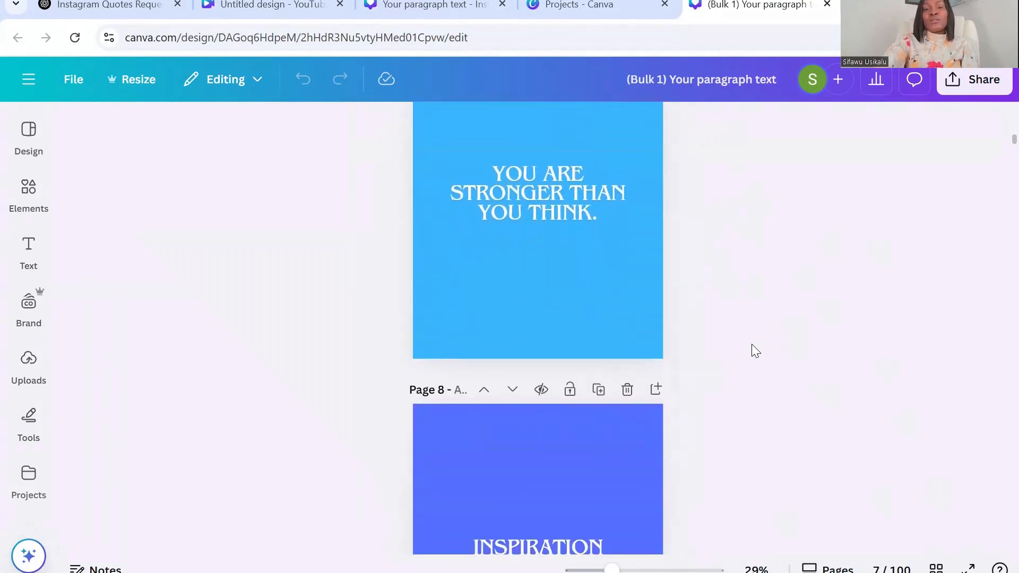
{"action": "scroll", "coordinate": [752, 344], "scroll_direction": "down", "scroll_amount": 8}
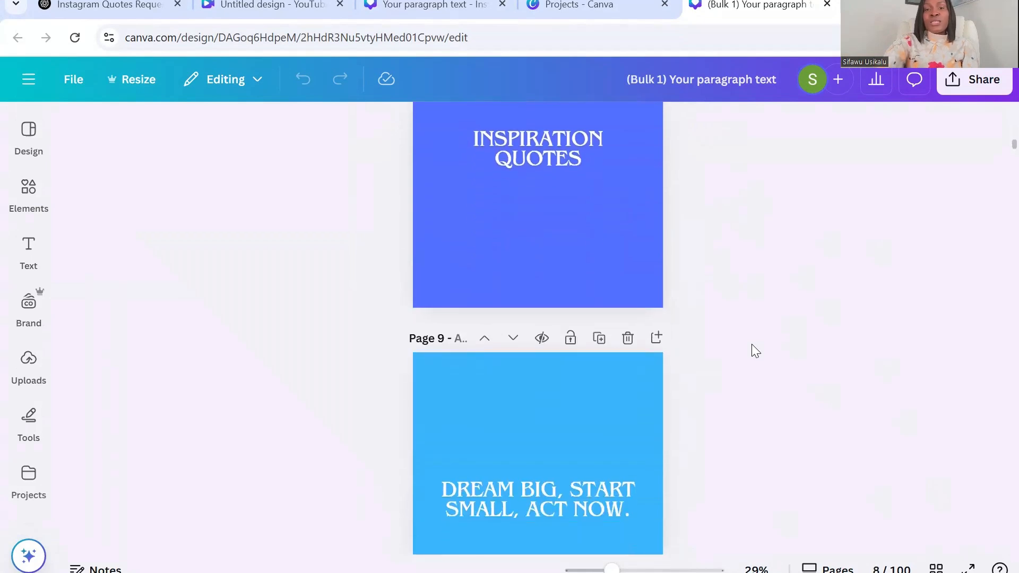
{"action": "scroll", "coordinate": [752, 344], "scroll_direction": "up", "scroll_amount": 8}
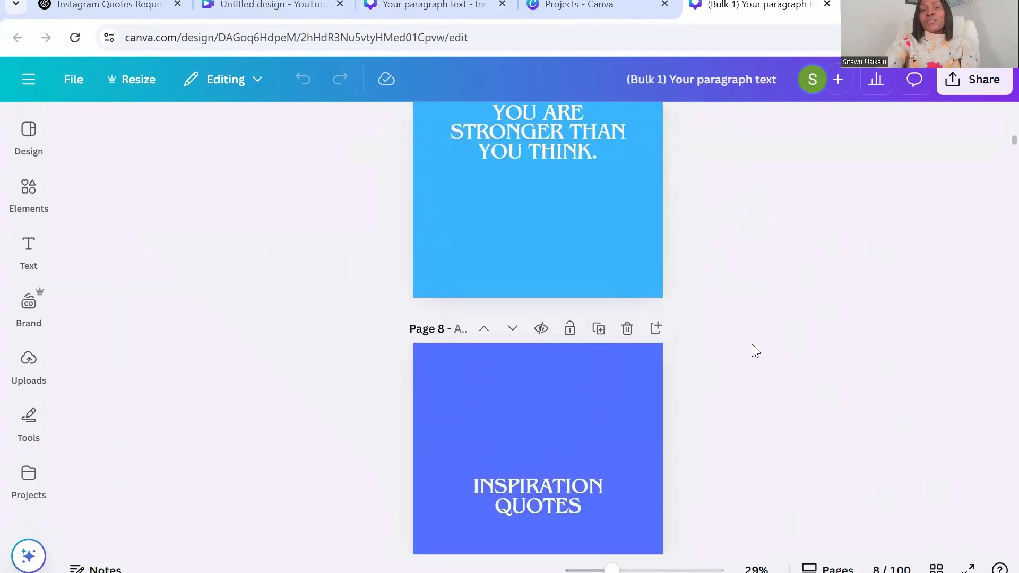
{"action": "scroll", "coordinate": [751, 344], "scroll_direction": "up", "scroll_amount": 6}
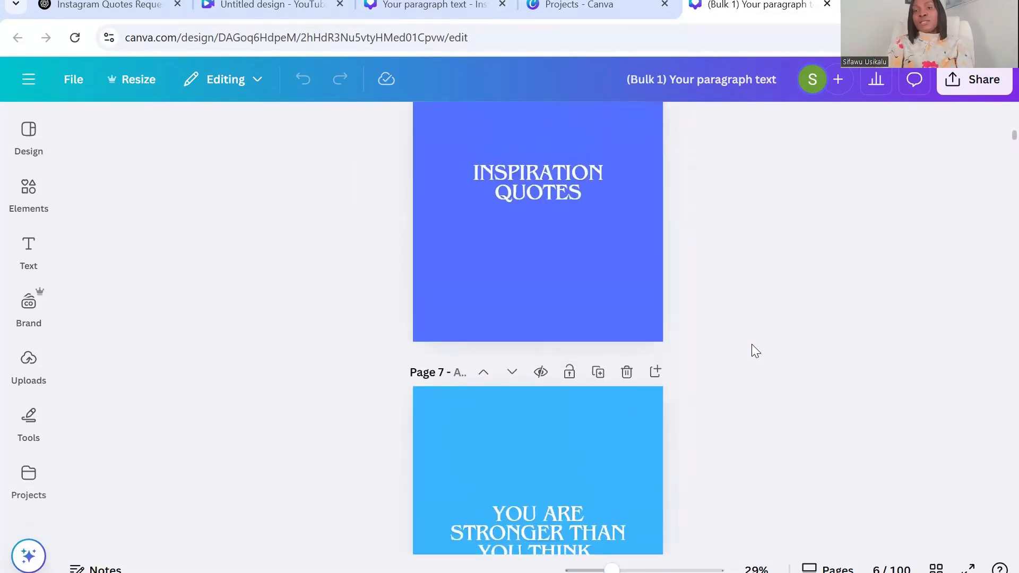
{"action": "scroll", "coordinate": [751, 345], "scroll_direction": "up", "scroll_amount": 2}
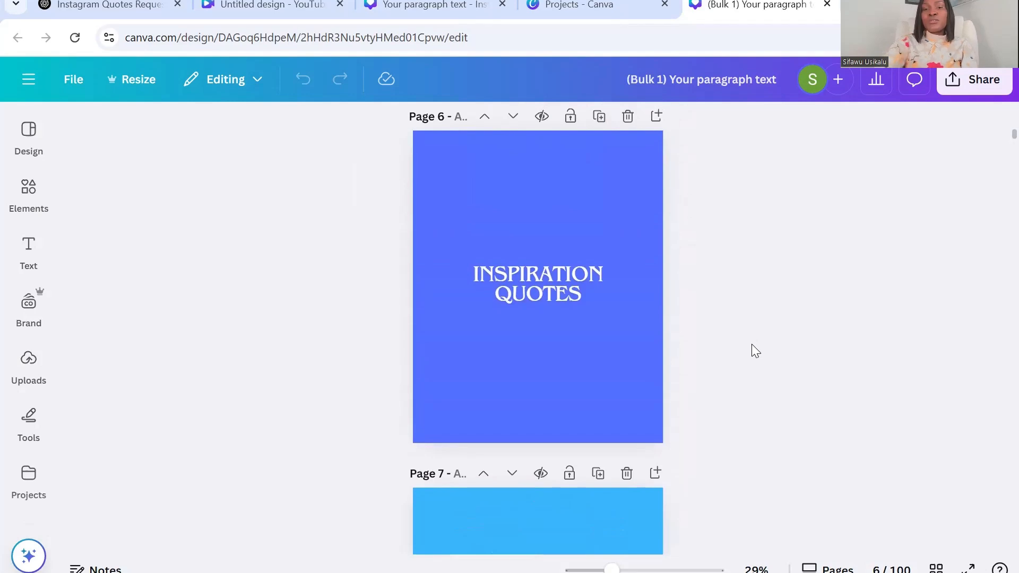
{"action": "scroll", "coordinate": [751, 345], "scroll_direction": "down", "scroll_amount": 2}
{"action": "scroll", "coordinate": [751, 344], "scroll_direction": "down", "scroll_amount": 3}
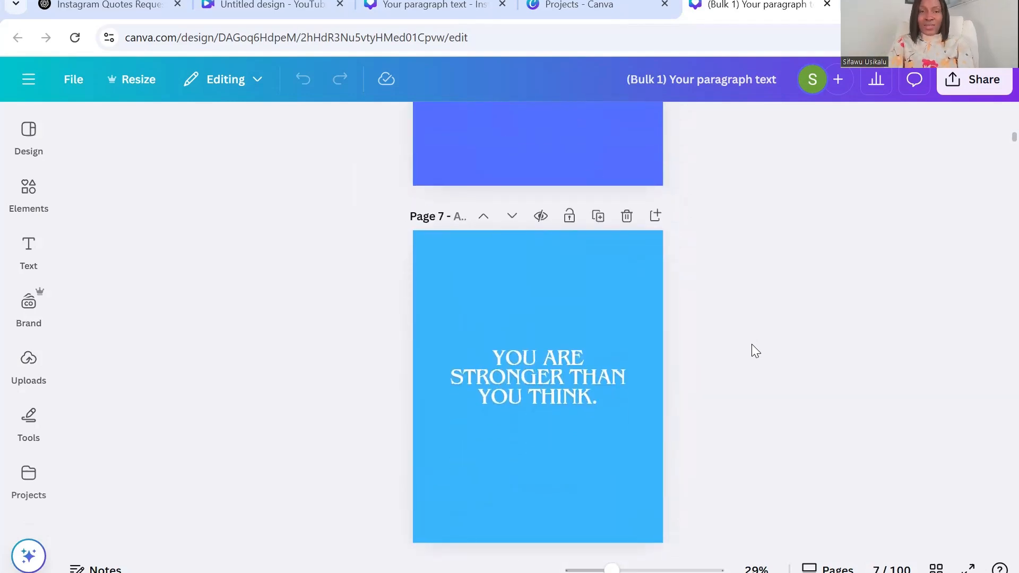
{"action": "scroll", "coordinate": [751, 343], "scroll_direction": "down", "scroll_amount": 20}
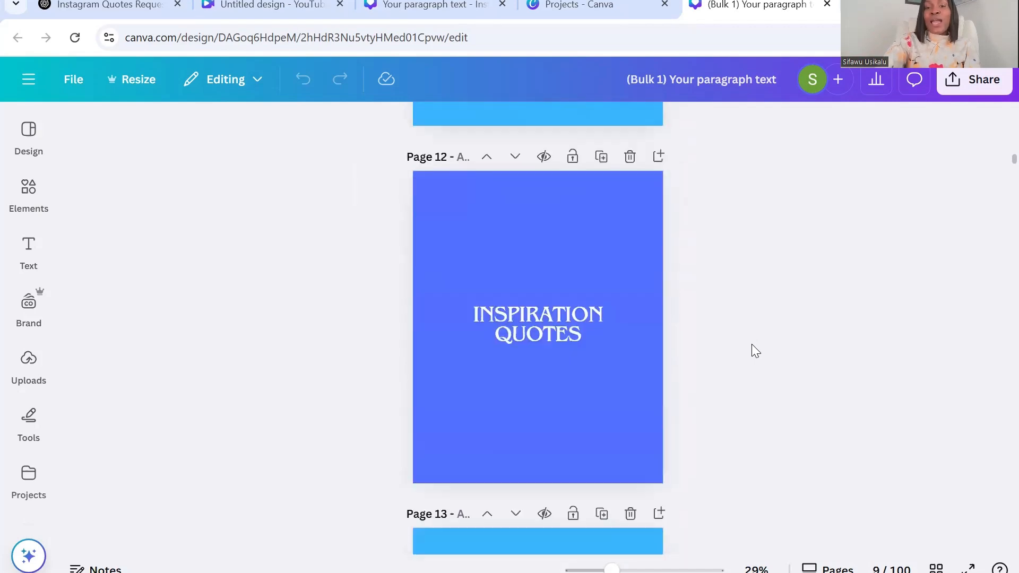
{"action": "scroll", "coordinate": [751, 344], "scroll_direction": "down", "scroll_amount": 20}
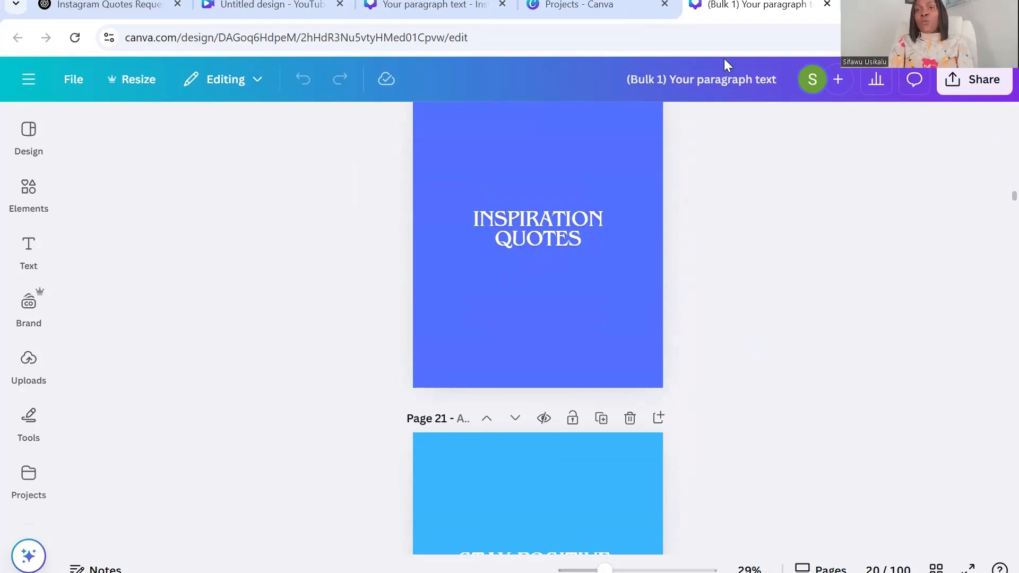
Step: Download only pages 1–2 of the bulk design as PNG and open the downloaded file
{"action": "left_click", "coordinate": [953, 86]}
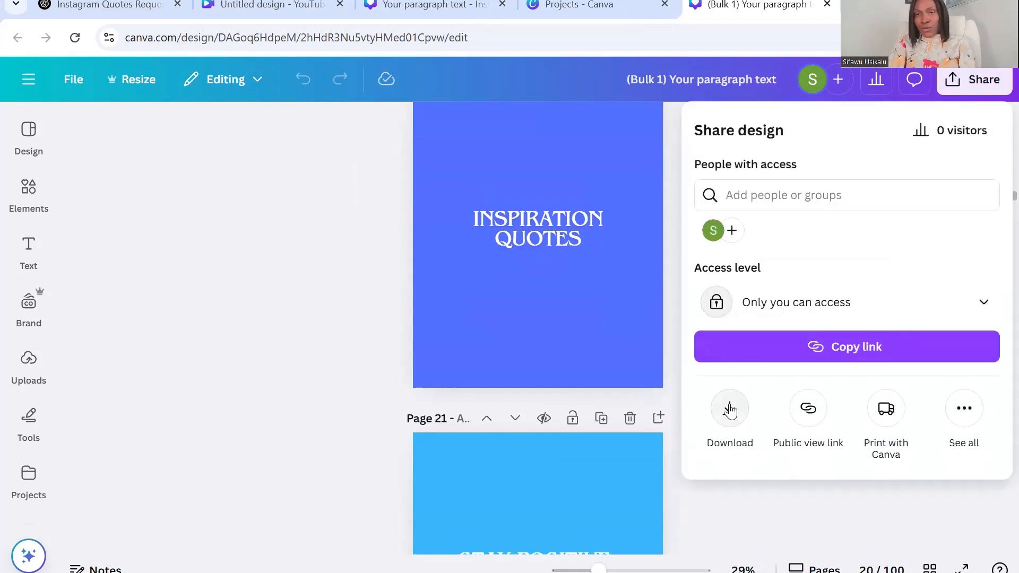
{"action": "left_click", "coordinate": [730, 409]}
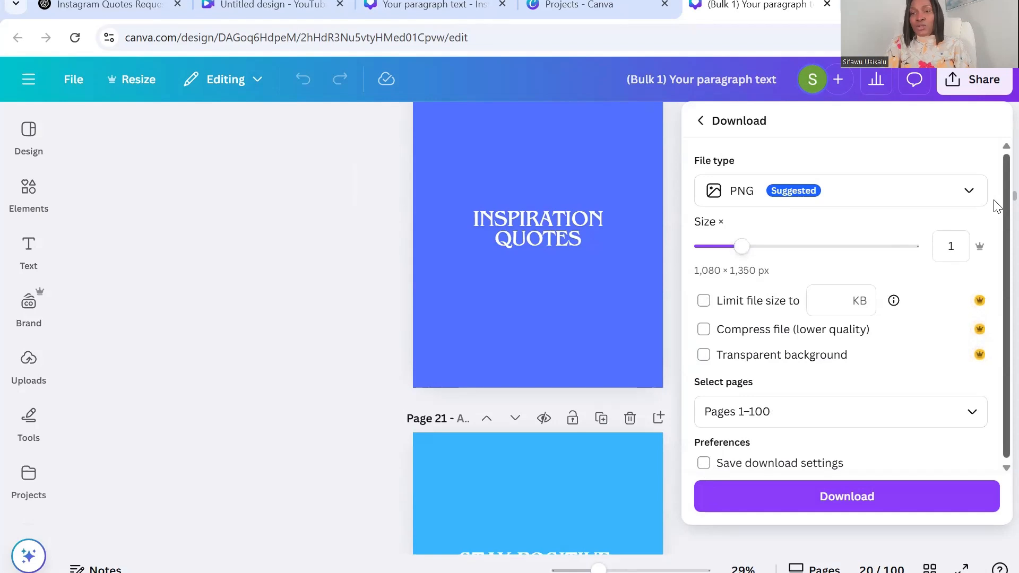
{"action": "scroll", "coordinate": [995, 212], "scroll_direction": "down", "scroll_amount": 1}
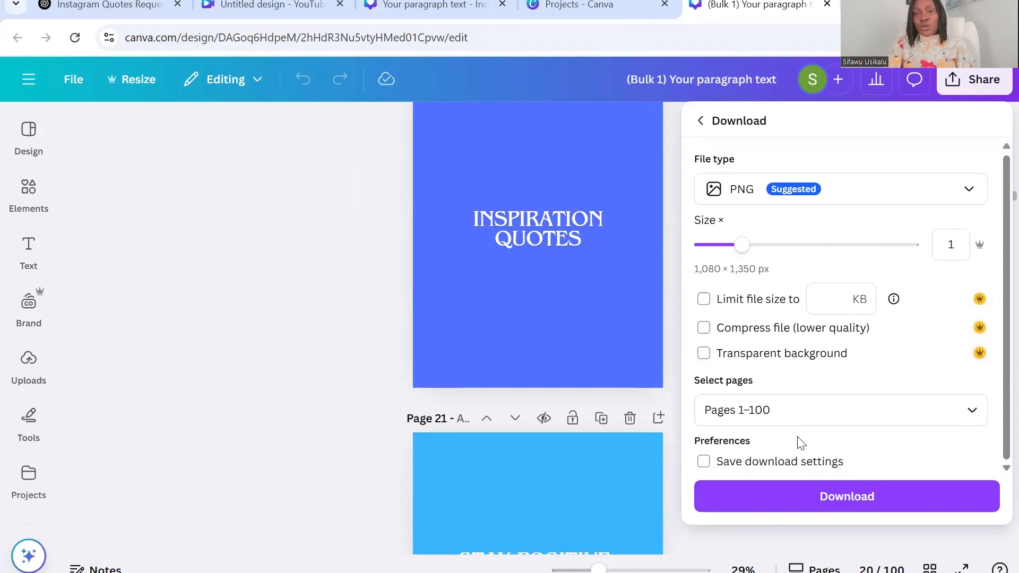
{"action": "left_click", "coordinate": [703, 462]}
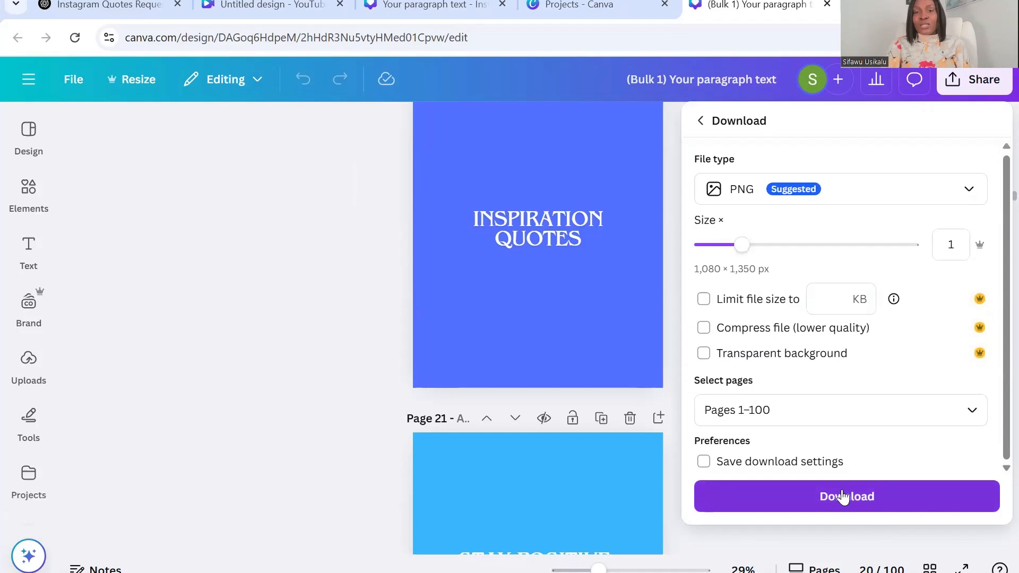
{"action": "left_click", "coordinate": [786, 423]}
{"action": "key", "text": "BackSpace"}
{"action": "key", "text": "BackSpace"}
{"action": "key", "text": "BackSpace"}
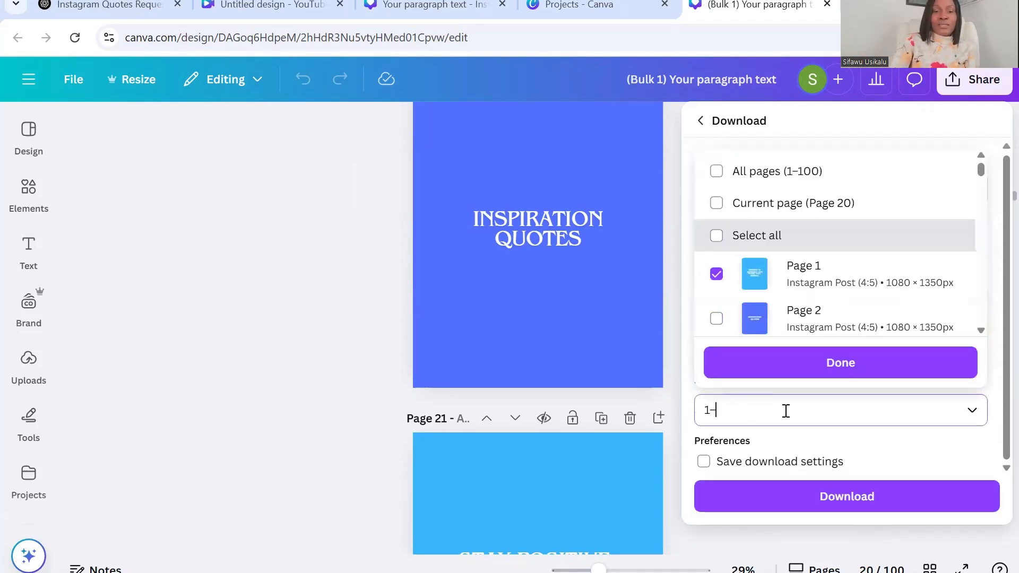
{"action": "type", "text": "2"}
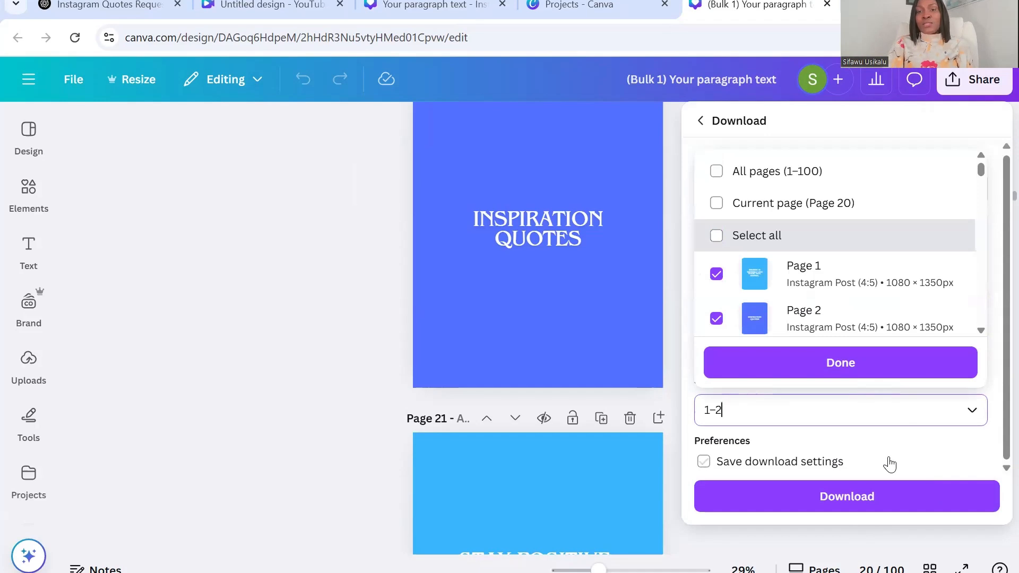
{"action": "left_click", "coordinate": [868, 504]}
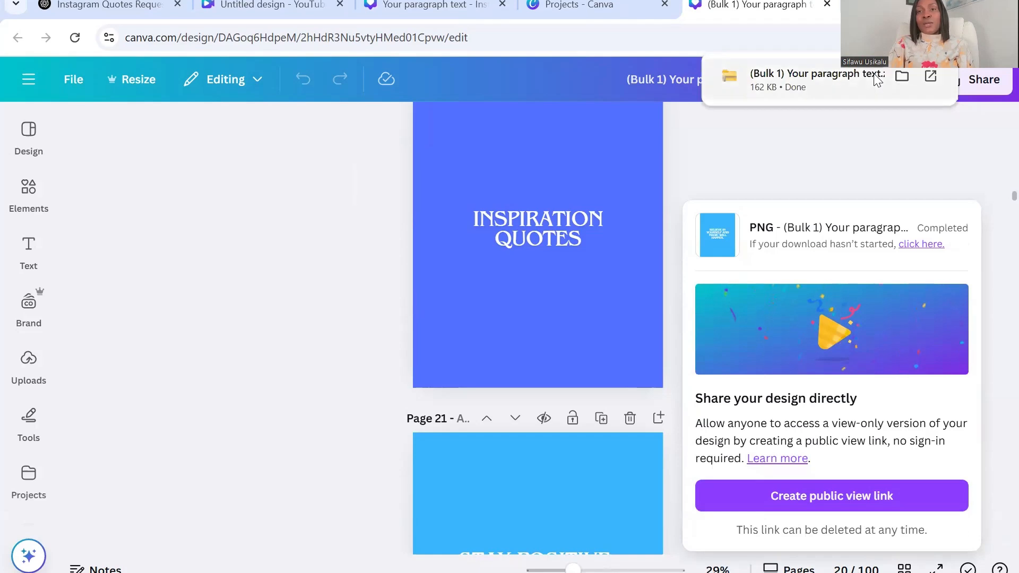
{"action": "left_click", "coordinate": [877, 80]}
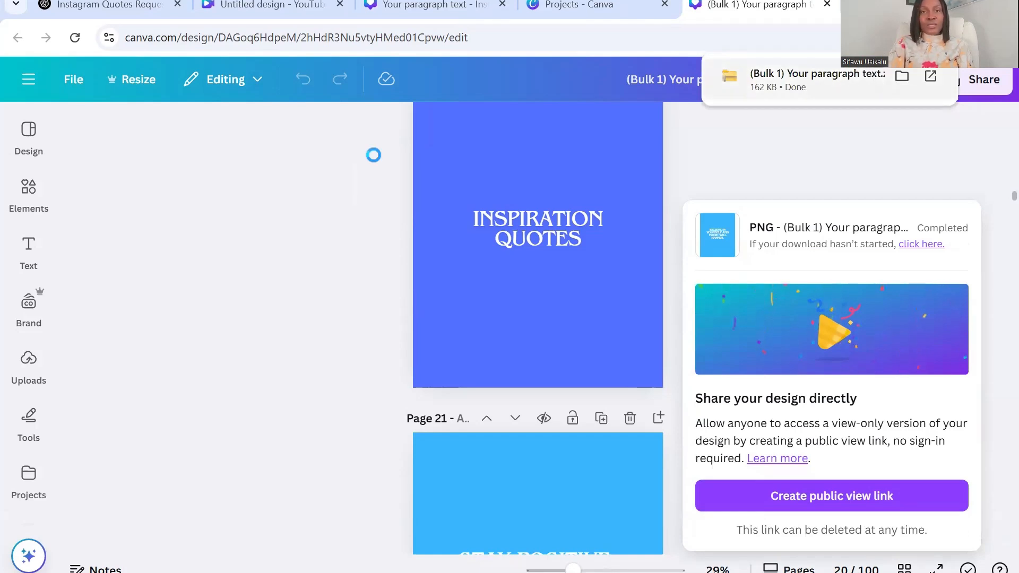